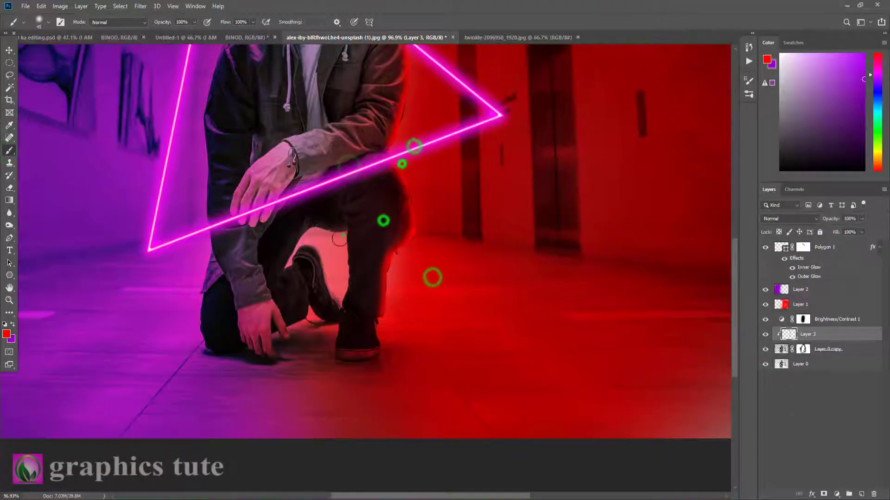
# Paint red rim light along the figure's leg on Layer 3, setting the layer to Color Dodge at 84% opacity
pyautogui.click(339, 233)
pyautogui.click(781, 219)
pyautogui.click(777, 304)
pyautogui.moveTo(832, 218); pyautogui.dragTo(825, 217)
pyautogui.moveTo(413, 256); pyautogui.dragTo(428, 103)
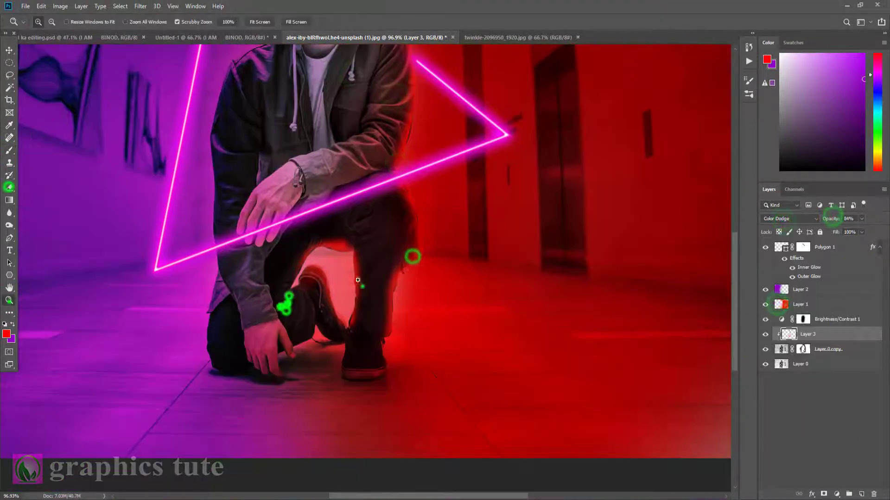
# Erase the red spill around the kneeling figure's rear shoe and apply a filter to the rim light layer
pyautogui.moveTo(357, 280); pyautogui.dragTo(284, 304)
pyautogui.click(140, 7)
pyautogui.click(274, 161)
pyautogui.click(731, 262)
# Add a new layer clipped to the figure layer and make purple the foreground color
pyautogui.click(860, 493)
pyautogui.rightClick(818, 336)
pyautogui.click(732, 276)
pyautogui.click(12, 324)
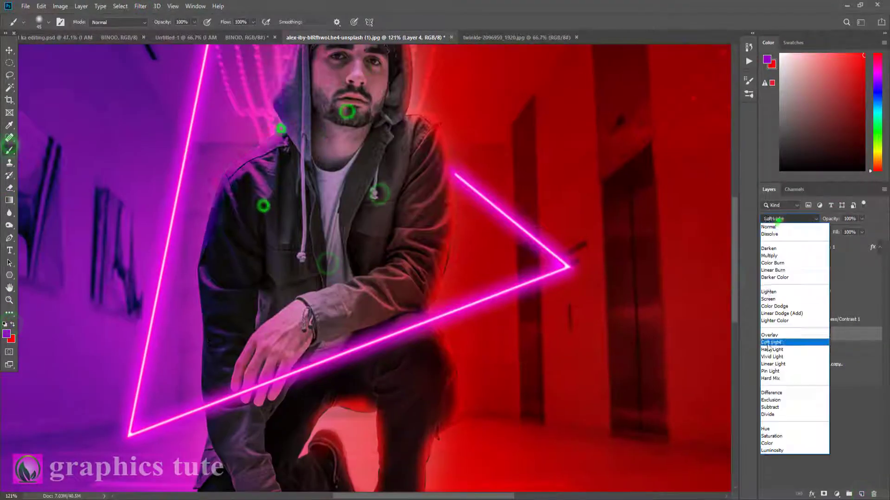
# Set Layer 4 to Color Dodge and paint purple rim light along the figure's arm and leg on the purple side
pyautogui.click(777, 305)
pyautogui.moveTo(203, 242); pyautogui.dragTo(213, 111)
pyautogui.moveTo(227, 270); pyautogui.dragTo(227, 248)
pyautogui.moveTo(209, 277); pyautogui.dragTo(208, 384)
pyautogui.click(6, 297)
pyautogui.moveTo(310, 281); pyautogui.dragTo(281, 281)
pyautogui.moveTo(321, 248); pyautogui.dragTo(293, 249)
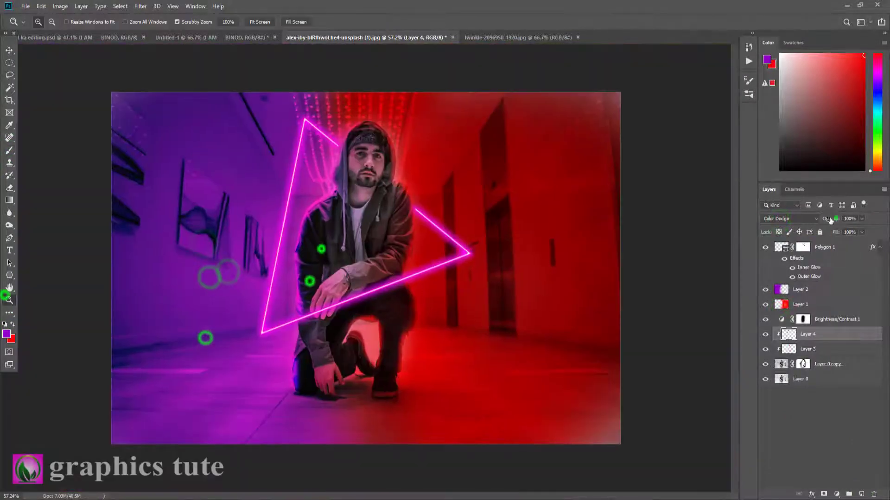
pyautogui.click(277, 160)
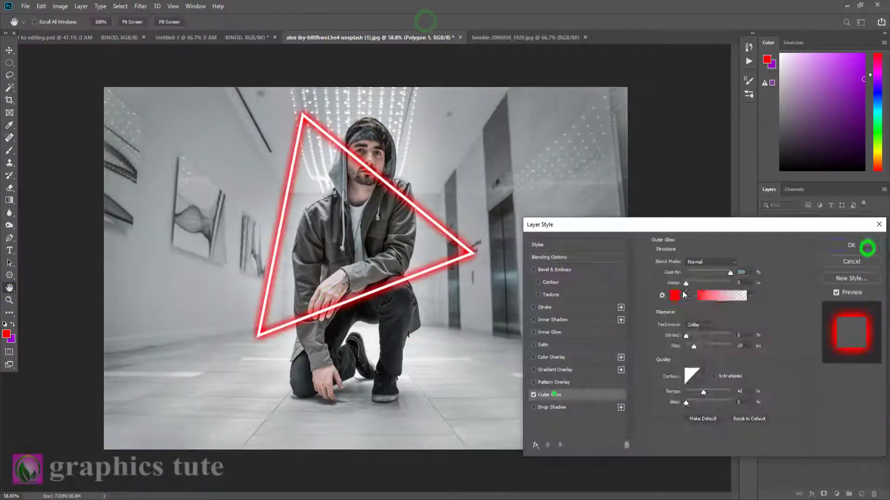
# Change the triangle's Outer Glow color from the glow settings to magenta
pyautogui.click(673, 321)
pyautogui.click(658, 307)
pyautogui.click(756, 297)
# Give the triangle a magenta Inner Glow with Choke at 30% and a small Size, and apply the layer style
pyautogui.click(550, 332)
pyautogui.click(674, 296)
pyautogui.click(675, 315)
pyautogui.click(661, 302)
pyautogui.click(758, 297)
pyautogui.moveTo(687, 345); pyautogui.dragTo(700, 344)
pyautogui.moveTo(687, 356); pyautogui.dragTo(690, 357)
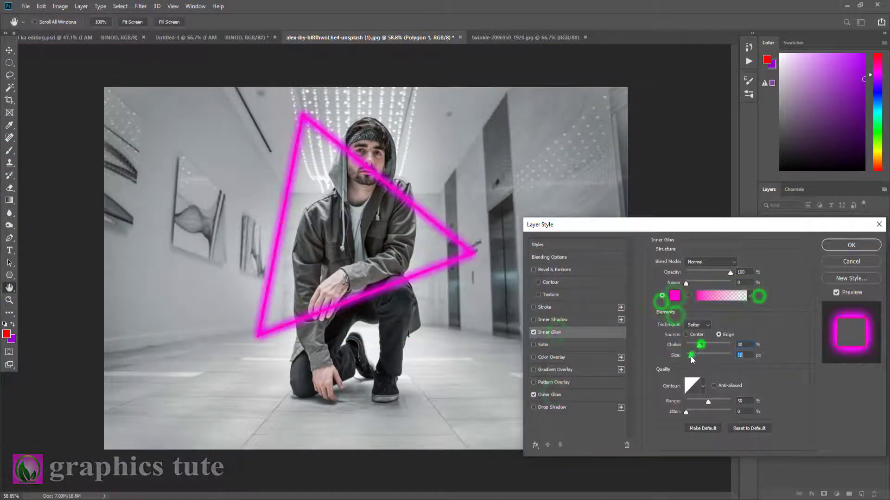
pyautogui.click(857, 250)
# Add a layer mask to the triangle and hide the parts that cross the figure's head and shoulder
pyautogui.click(824, 494)
pyautogui.click(10, 300)
pyautogui.moveTo(318, 185)
pyautogui.mouseDown()
pyautogui.moveTo(395, 185)
pyautogui.moveTo(394, 218)
pyautogui.mouseUp()
# Paint the elevator side of the photo red on a new layer and set the layer to Multiply
pyautogui.click(9, 151)
pyautogui.click(862, 493)
pyautogui.moveTo(492, 320); pyautogui.dragTo(558, 176)
pyautogui.click(781, 219)
pyautogui.click(773, 263)
# Paint the picture-wall side purple on a new layer, using a darkening blend mode with slightly lowered opacity
pyautogui.click(861, 493)
pyautogui.click(12, 324)
pyautogui.moveTo(199, 352); pyautogui.dragTo(196, 190)
pyautogui.click(784, 219)
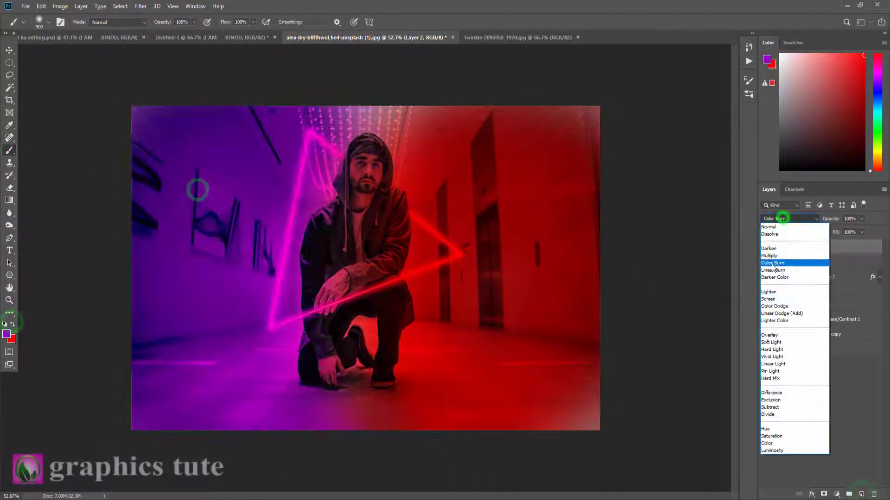
pyautogui.click(771, 263)
pyautogui.moveTo(835, 218); pyautogui.dragTo(828, 222)
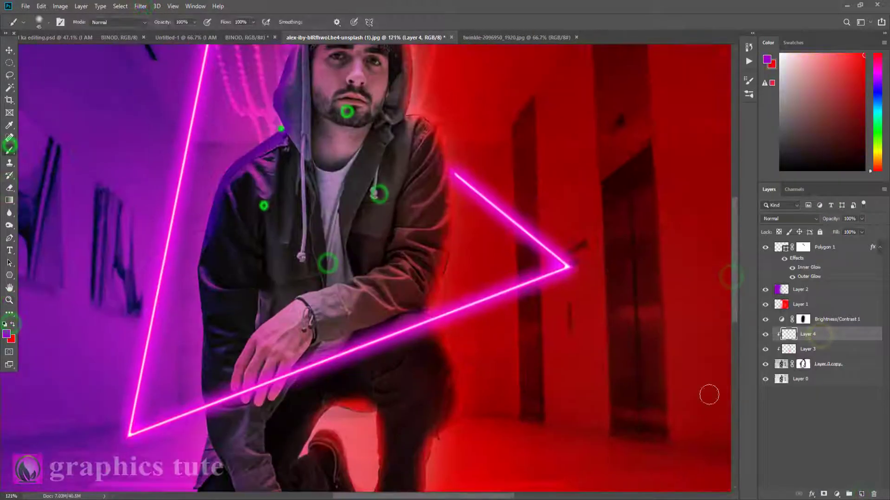
# Blend Layer 4 with Color Dodge and brush purple highlights down the figure's sleeve and bent leg
pyautogui.click(788, 219)
pyautogui.click(779, 306)
pyautogui.moveTo(227, 272); pyautogui.dragTo(236, 118)
pyautogui.moveTo(210, 278); pyautogui.dragTo(208, 415)
pyautogui.moveTo(205, 338); pyautogui.dragTo(209, 417)
# Slightly lower the opacity of the purple highlight layer
pyautogui.click(9, 299)
pyautogui.moveTo(321, 249); pyautogui.dragTo(309, 281)
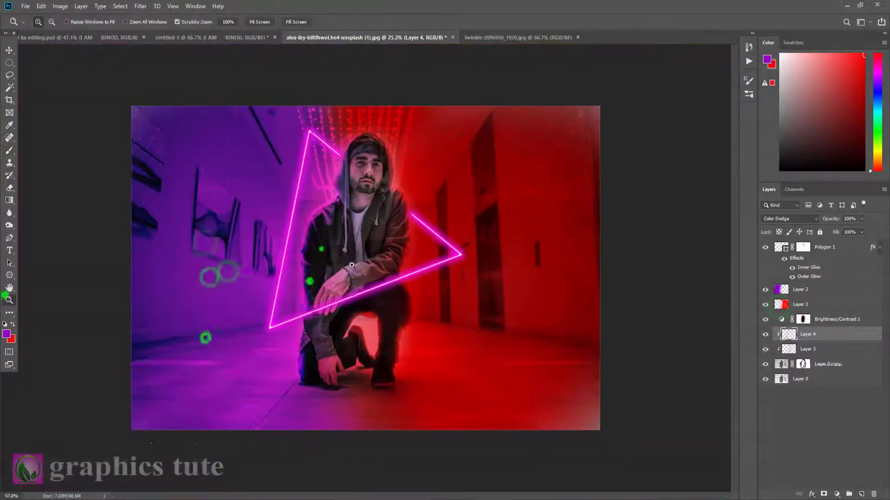
pyautogui.moveTo(836, 218); pyautogui.dragTo(825, 218)
pyautogui.click(140, 6)
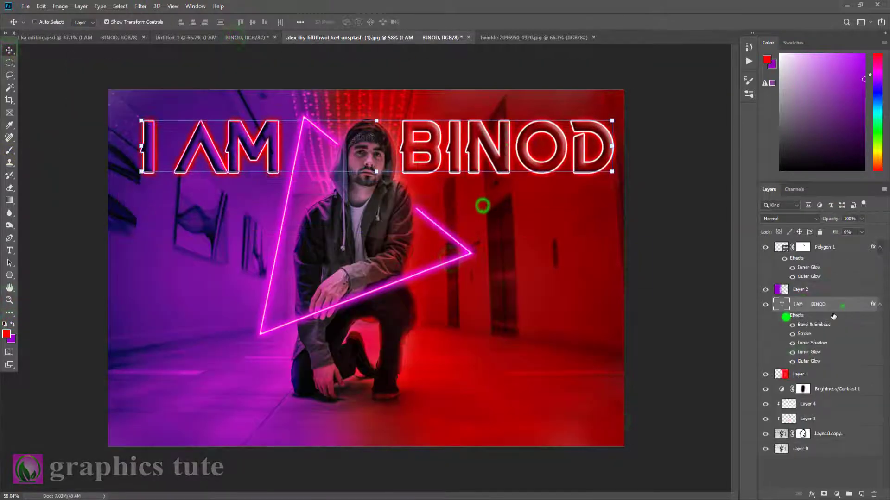
# Add a layer mask to the Screen-blended sparkle layer to clear the figure, and create a Solid Color fill layer
pyautogui.click(520, 38)
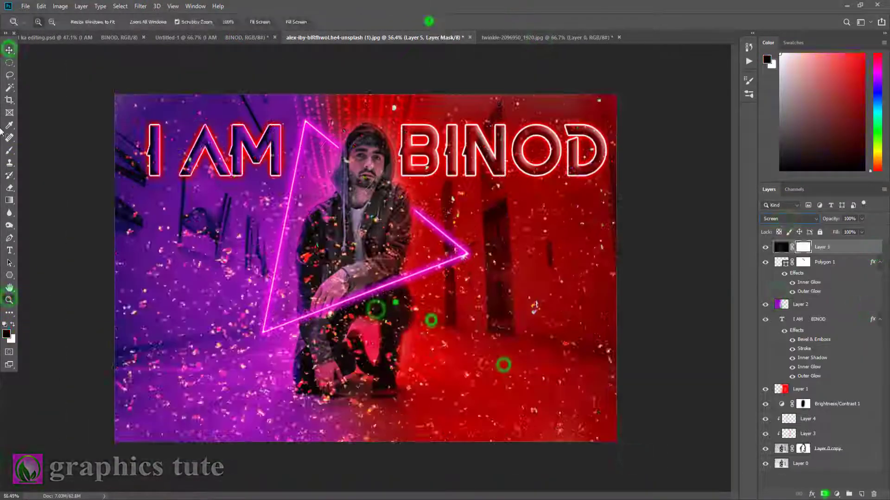
pyautogui.click(824, 494)
pyautogui.click(9, 149)
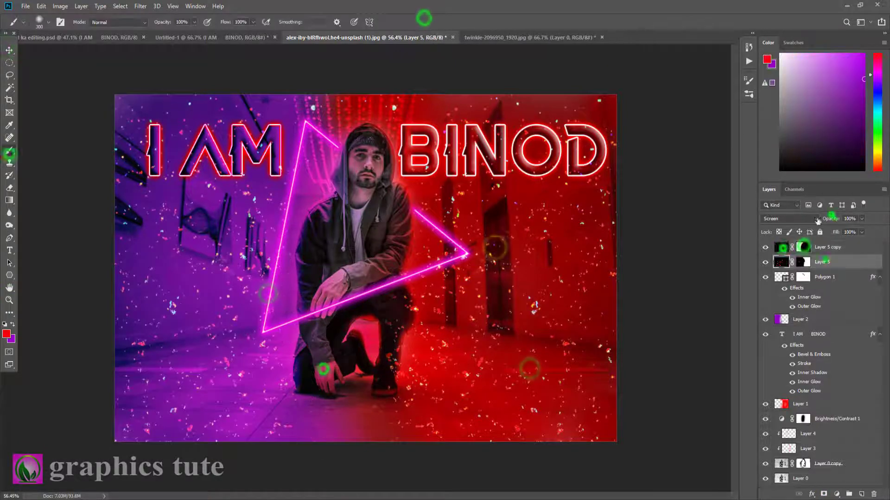
pyautogui.click(836, 494)
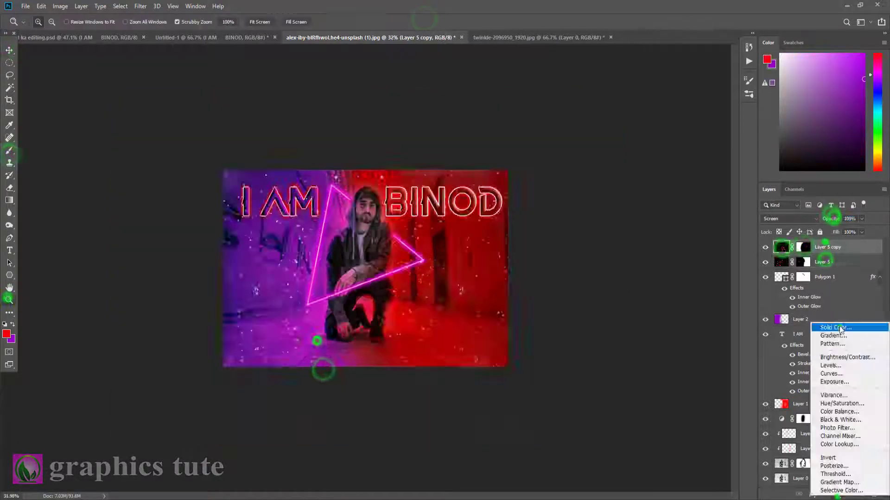
pyautogui.click(834, 327)
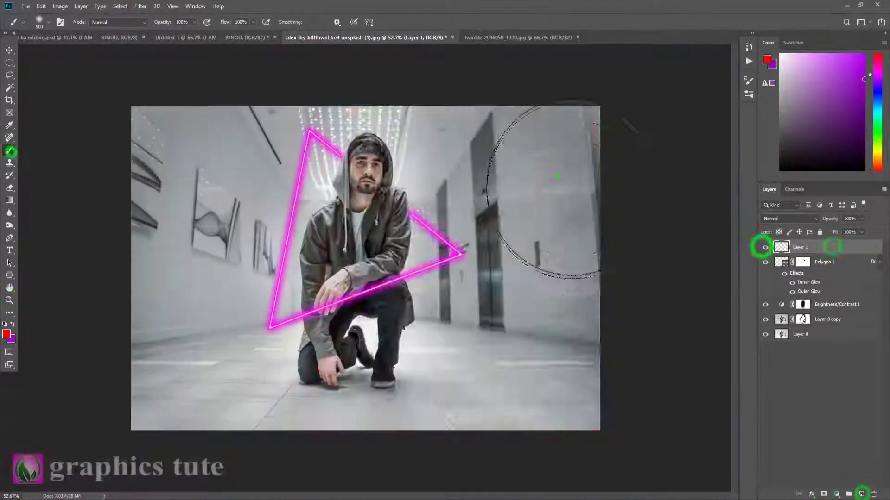
# Brush red over the elevator wall and floor on Layer 1 and blend the layer with Multiply
pyautogui.moveTo(558, 176); pyautogui.dragTo(482, 380)
pyautogui.click(778, 218)
pyautogui.click(773, 263)
# Add Layer 2, brush purple over the picture-wall side, and apply a darkening blend mode at reduced opacity
pyautogui.click(861, 494)
pyautogui.click(12, 324)
pyautogui.moveTo(196, 190)
pyautogui.mouseDown()
pyautogui.moveTo(238, 402)
pyautogui.moveTo(260, 390)
pyautogui.mouseUp()
pyautogui.click(783, 219)
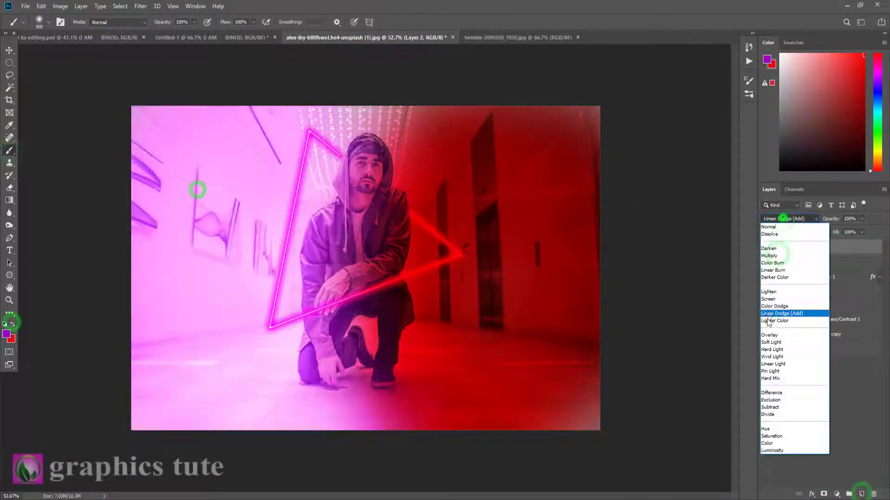
pyautogui.click(773, 265)
pyautogui.moveTo(834, 219); pyautogui.dragTo(827, 218)
# Clear the red and purple paint from the figure
pyautogui.click(804, 332)
pyautogui.click(796, 259)
pyautogui.click(8, 187)
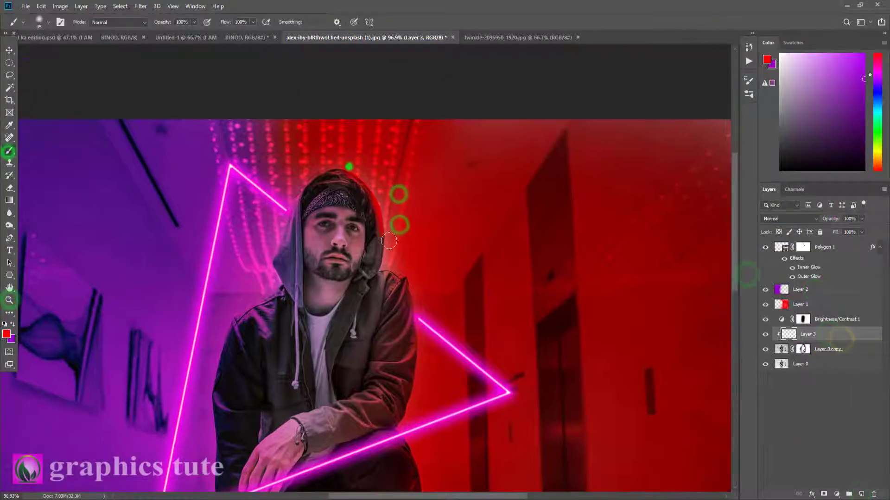
# Paint red rim light around the hood, jacket and leg on clipped Layer 3, and set it to Color Dodge at 84% opacity
pyautogui.moveTo(388, 241); pyautogui.dragTo(399, 273)
pyautogui.moveTo(360, 370); pyautogui.dragTo(351, 93)
pyautogui.moveTo(383, 220); pyautogui.dragTo(344, 270)
pyautogui.moveTo(374, 186); pyautogui.dragTo(339, 232)
pyautogui.moveTo(393, 96); pyautogui.dragTo(417, 220)
pyautogui.click(781, 221)
pyautogui.click(778, 305)
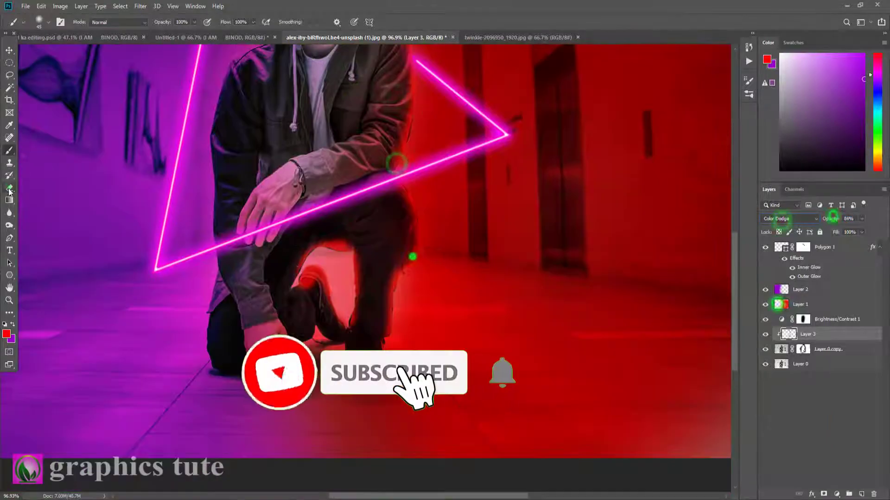
pyautogui.hotkey('ctrl', '0')
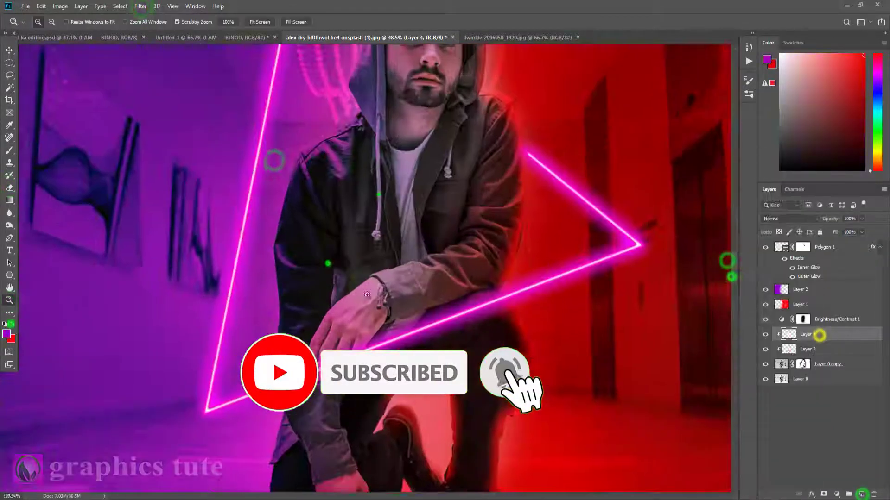
# Paint purple rim light along the figure's shoulder, sleeve and leg on clipped Layer 4 in Color Dodge mode
pyautogui.click(10, 149)
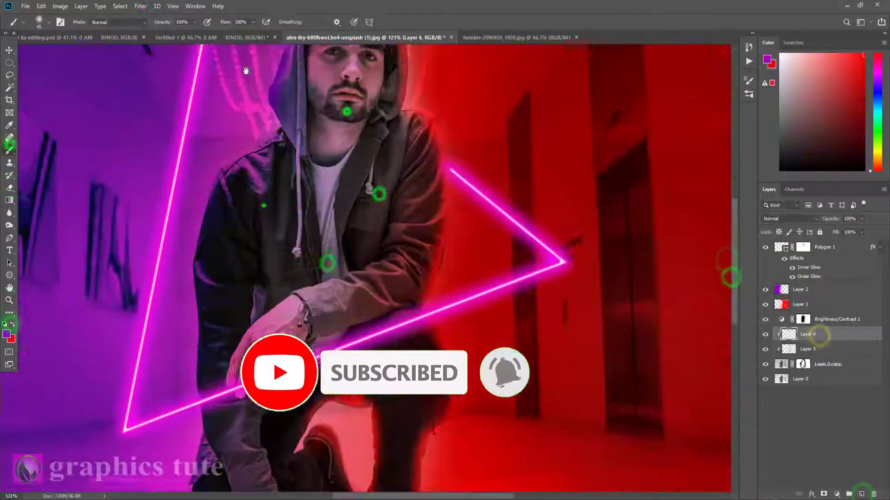
pyautogui.moveTo(263, 206); pyautogui.dragTo(281, 129)
pyautogui.click(779, 220)
pyautogui.click(778, 306)
pyautogui.click(204, 243)
pyautogui.moveTo(228, 271); pyautogui.dragTo(236, 118)
pyautogui.moveTo(209, 277); pyautogui.dragTo(210, 291)
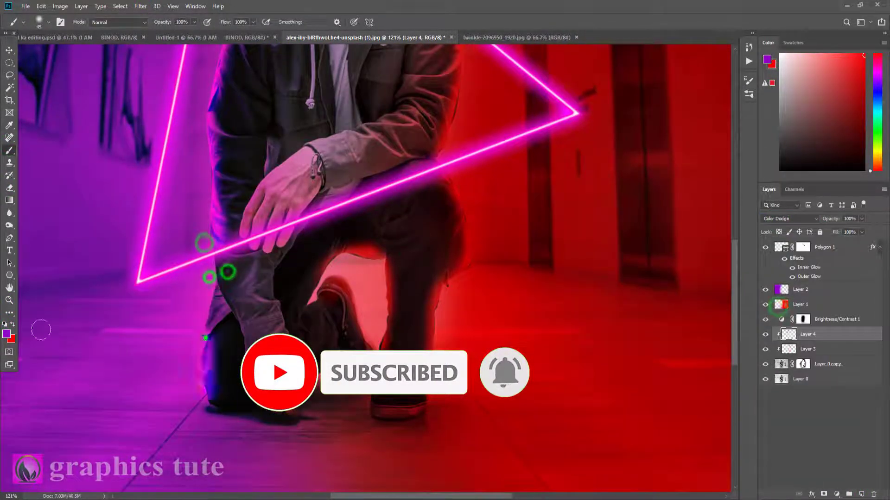
# Adjust Layer 4's opacity and apply a filter to its purple rim light
pyautogui.click(9, 299)
pyautogui.click(834, 218)
pyautogui.click(139, 6)
pyautogui.click(733, 261)
# Paint the pale corners of the elevator side red on Layer 1
pyautogui.click(767, 365)
pyautogui.click(9, 151)
pyautogui.click(799, 304)
pyautogui.click(592, 110)
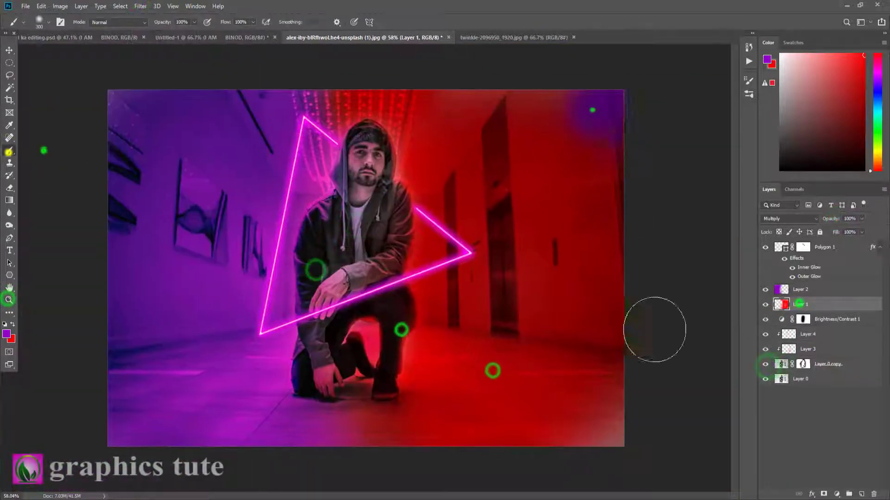
pyautogui.click(12, 324)
pyautogui.click(619, 419)
# Bring the neon title text from the other document into the composite and place it across the upper part of the photo
pyautogui.click(234, 37)
pyautogui.click(9, 50)
pyautogui.moveTo(451, 258)
pyautogui.mouseDown()
pyautogui.moveTo(439, 202)
pyautogui.moveTo(507, 143)
pyautogui.mouseUp()
pyautogui.click(786, 317)
pyautogui.click(9, 300)
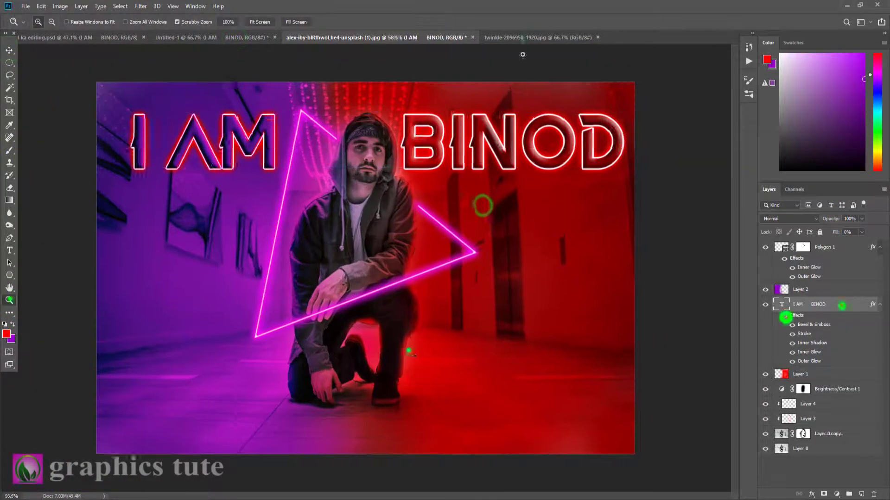
# Bring the twinkle image into the composite as the top layer, scale it over the canvas, and blend it with Screen
pyautogui.click(523, 38)
pyautogui.click(874, 248)
pyautogui.click(9, 50)
pyautogui.moveTo(249, 194); pyautogui.dragTo(413, 354)
pyautogui.moveTo(630, 454); pyautogui.dragTo(718, 498)
pyautogui.moveTo(856, 307); pyautogui.dragTo(844, 245)
pyautogui.click(786, 220)
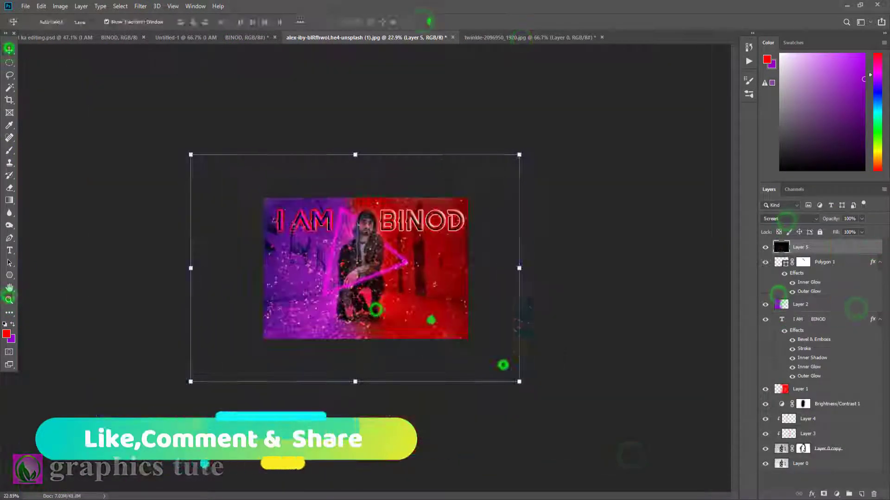
# Add a layer mask to the sparkle layer and hide the sparkles over the figure and the purple side
pyautogui.click(823, 493)
pyautogui.click(9, 151)
pyautogui.click(256, 232)
# Place a horizontally flipped copy of the sparkle layer on the purple side and mask it off the figure
pyautogui.click(9, 49)
pyautogui.rightClick(494, 247)
pyautogui.click(530, 368)
pyautogui.click(423, 19)
pyautogui.click(10, 152)
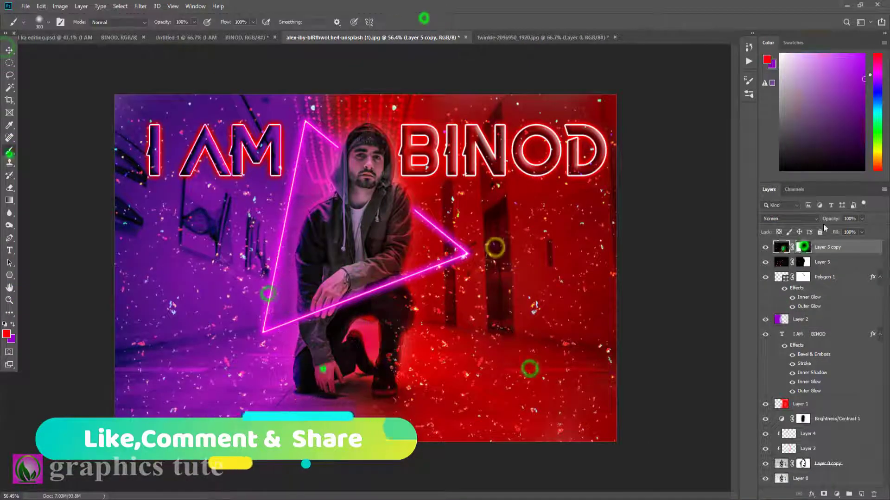
# Add a black Solid Color fill layer in Soft Light at 22% opacity and mask it off the figure
pyautogui.click(824, 262)
pyautogui.click(10, 299)
pyautogui.click(836, 494)
pyautogui.click(837, 326)
pyautogui.click(633, 390)
pyautogui.click(762, 296)
pyautogui.click(774, 218)
pyautogui.click(778, 343)
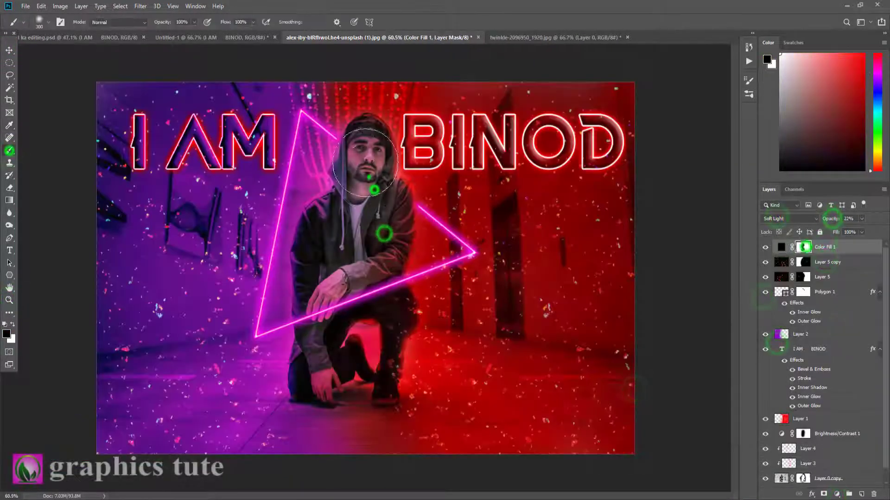
pyautogui.hotkey('ctrl', 'shift', 'a')
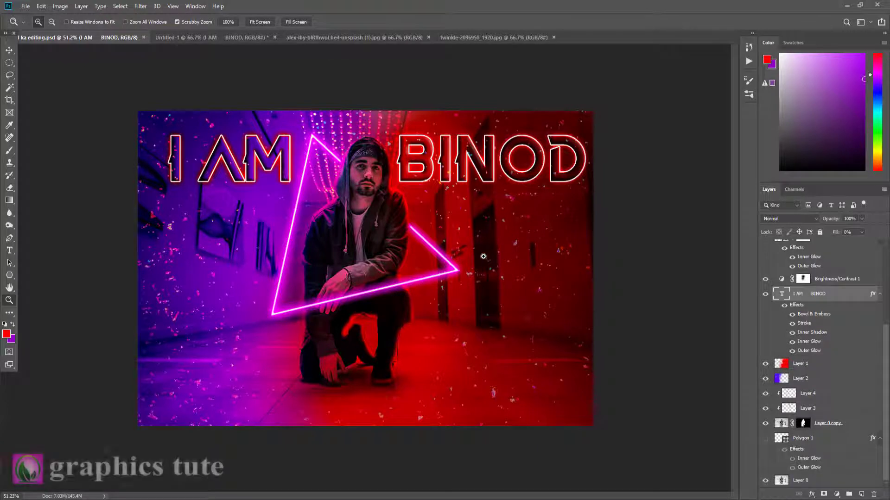
# In the original photo, unlock and duplicate the background layer and open the copy in the Camera Raw Filter
pyautogui.moveTo(494, 257); pyautogui.dragTo(578, 301)
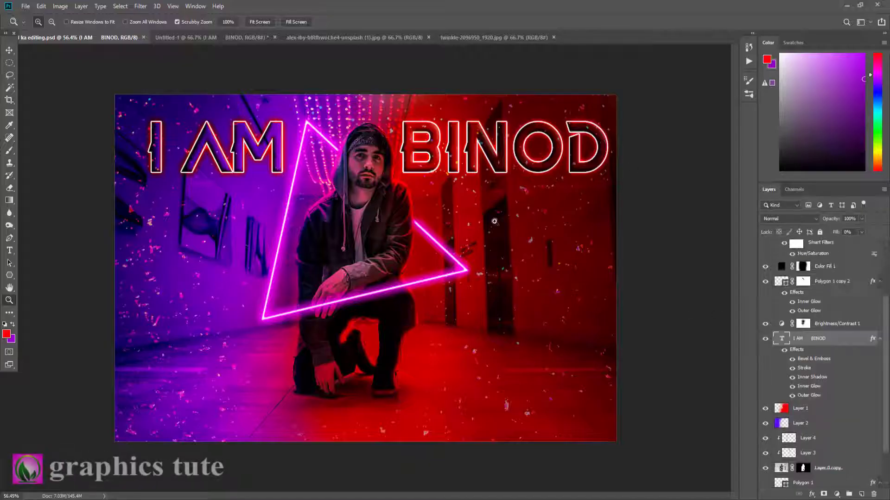
pyautogui.click(373, 37)
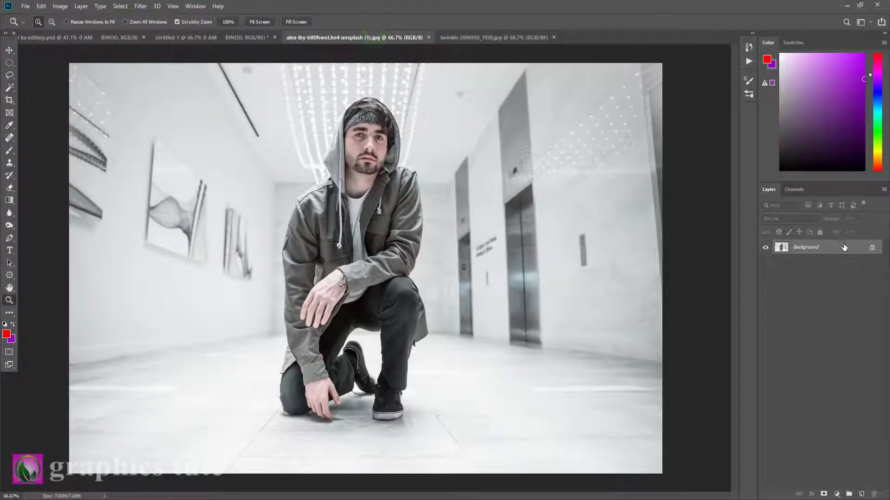
pyautogui.click(141, 7)
pyautogui.click(168, 63)
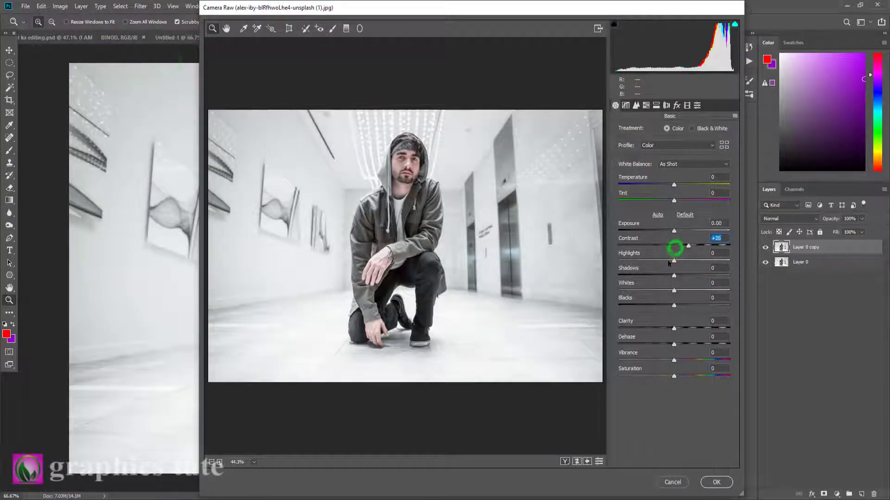
# Set Contrast to +26, Highlights to -47, Shadows to +10, Whites to -62, Blacks to +41 and Clarity to +17
pyautogui.moveTo(665, 264); pyautogui.dragTo(640, 292)
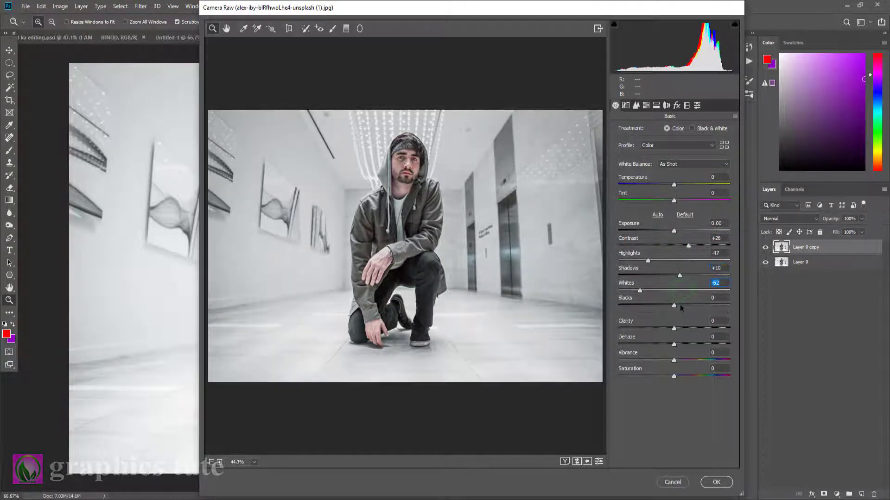
pyautogui.moveTo(673, 328); pyautogui.dragTo(688, 329)
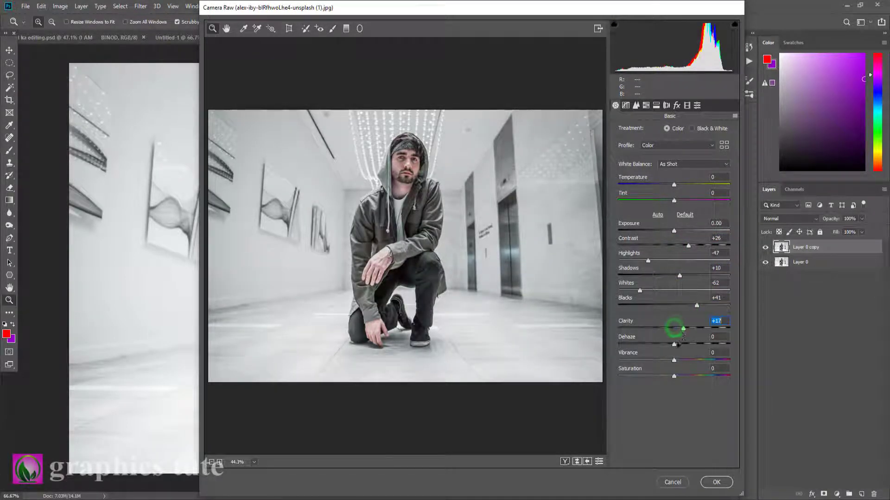
# Set the hue of Reds to +11 and Oranges to +36, apply Camera Raw, and compare with the original layer
pyautogui.click(656, 105)
pyautogui.click(646, 106)
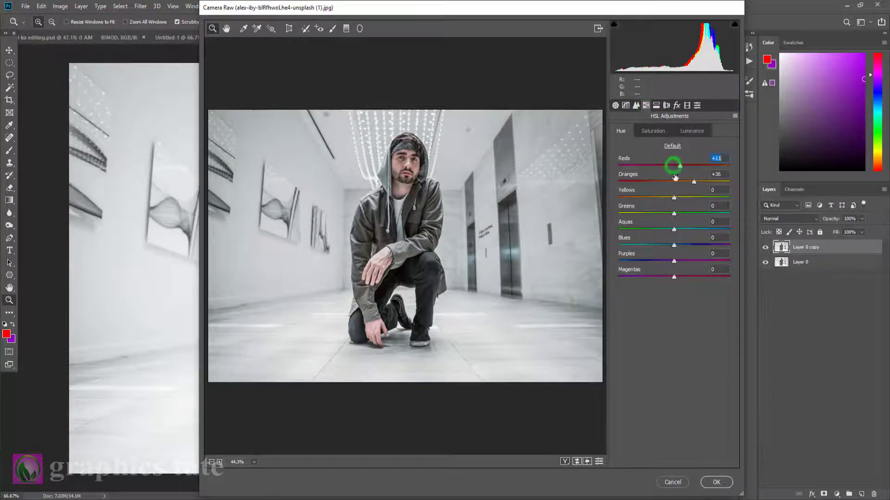
pyautogui.click(714, 482)
pyautogui.click(765, 247)
pyautogui.click(765, 247)
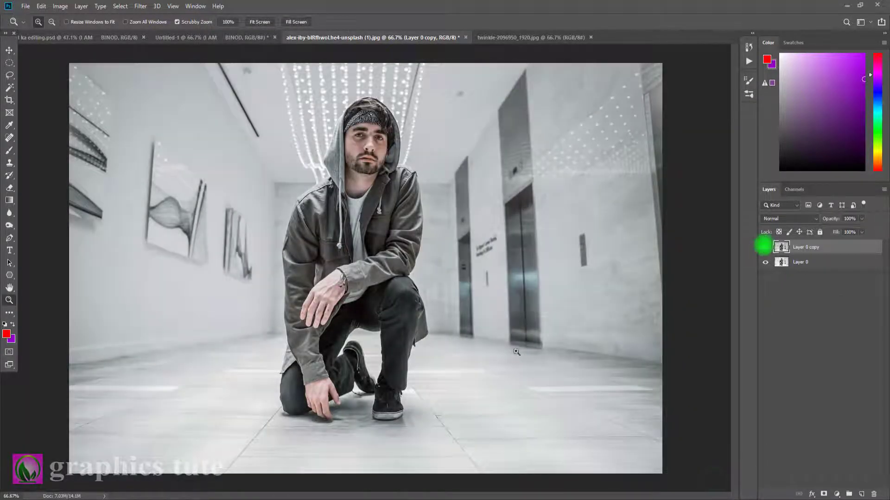
# Start a Pen tool path around the figure at the knee resting on the floor and trace up its outer edge
pyautogui.moveTo(359, 333); pyautogui.dragTo(406, 340)
pyautogui.moveTo(351, 353); pyautogui.dragTo(378, 218)
pyautogui.moveTo(332, 286); pyautogui.dragTo(341, 286)
pyautogui.moveTo(310, 316); pyautogui.dragTo(326, 268)
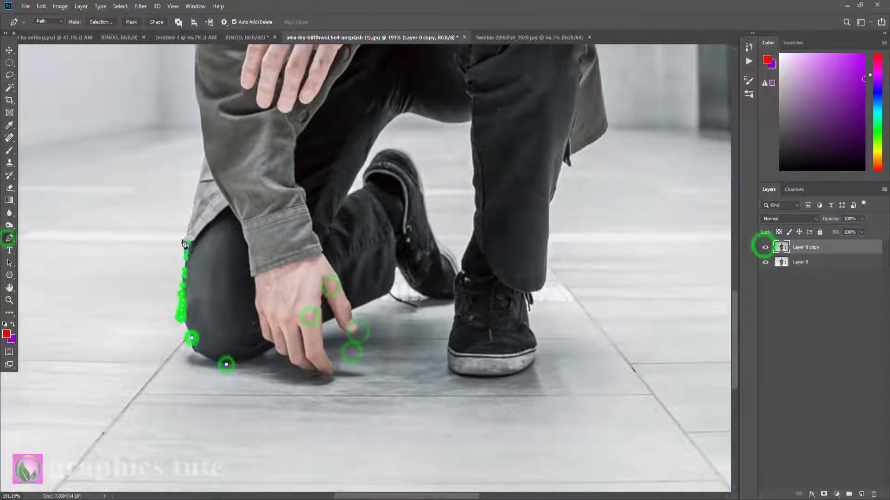
# Continue the Pen path up the lowered arm and over the shoulder toward the hood
pyautogui.click(203, 163)
pyautogui.moveTo(205, 155); pyautogui.dragTo(245, 298)
pyautogui.click(241, 260)
pyautogui.click(243, 199)
pyautogui.moveTo(248, 133); pyautogui.dragTo(278, 208)
pyautogui.click(268, 256)
pyautogui.click(266, 148)
pyautogui.moveTo(321, 147); pyautogui.dragTo(348, 296)
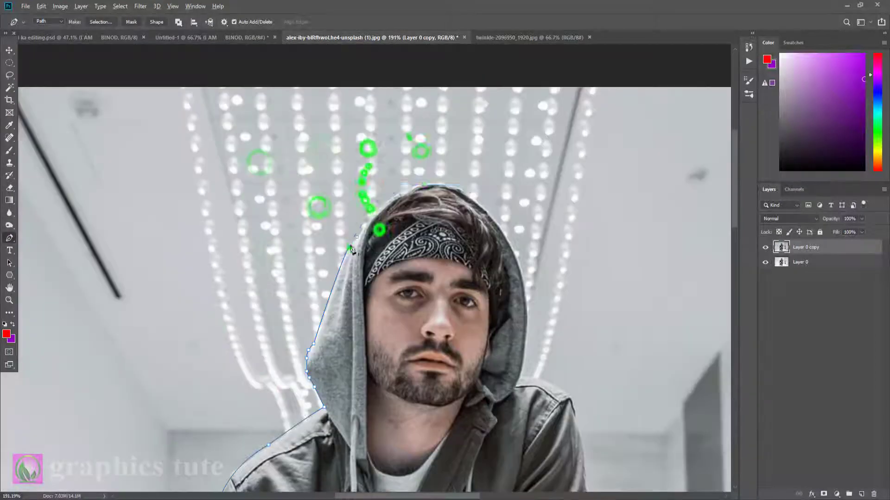
# Continue the Pen path over the top of the hood and down the opposite shoulder toward the upper arm
pyautogui.moveTo(424, 185); pyautogui.dragTo(459, 185)
pyautogui.click(519, 263)
pyautogui.click(521, 374)
pyautogui.moveTo(516, 398); pyautogui.dragTo(410, 208)
pyautogui.click(461, 205)
pyautogui.moveTo(478, 265); pyautogui.dragTo(479, 291)
pyautogui.click(480, 298)
pyautogui.moveTo(502, 357); pyautogui.dragTo(507, 189)
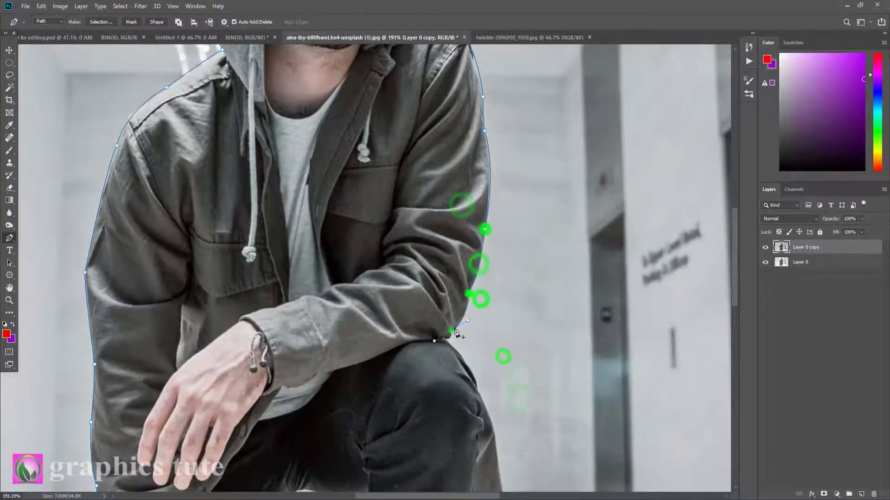
# Extend the Pen path down the bent arm's sleeve, along the raised knee and lower leg, and around the front shoe
pyautogui.click(486, 201)
pyautogui.click(502, 293)
pyautogui.moveTo(451, 332)
pyautogui.mouseDown()
pyautogui.moveTo(452, 124)
pyautogui.moveTo(506, 143)
pyautogui.mouseUp()
pyautogui.click(463, 324)
pyautogui.click(493, 185)
pyautogui.click(490, 254)
pyautogui.moveTo(399, 308); pyautogui.dragTo(413, 286)
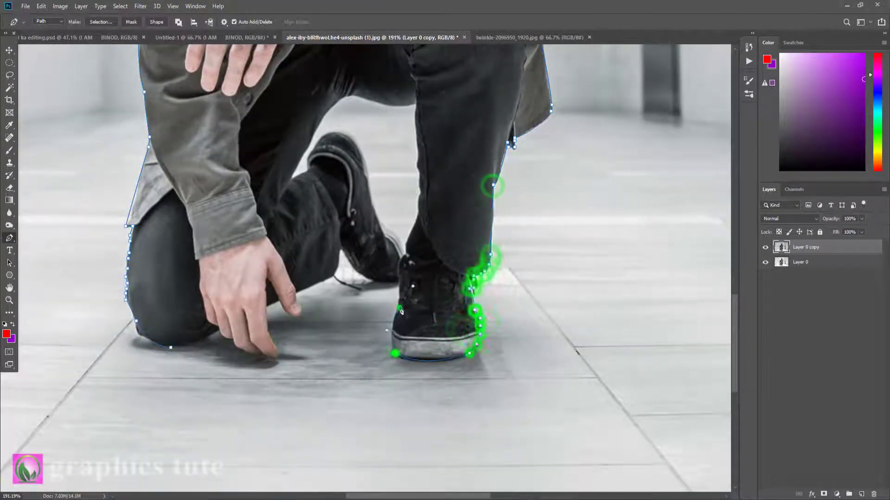
# Close the outer path along the rear shoe and the lowered hand, back at the kneeling knee
pyautogui.click(341, 252)
pyautogui.click(273, 356)
pyautogui.click(170, 347)
# Trace a second closed path around the background gap between the two legs
pyautogui.click(291, 176)
pyautogui.click(327, 110)
pyautogui.moveTo(377, 102); pyautogui.dragTo(404, 119)
pyautogui.click(416, 103)
pyautogui.click(415, 154)
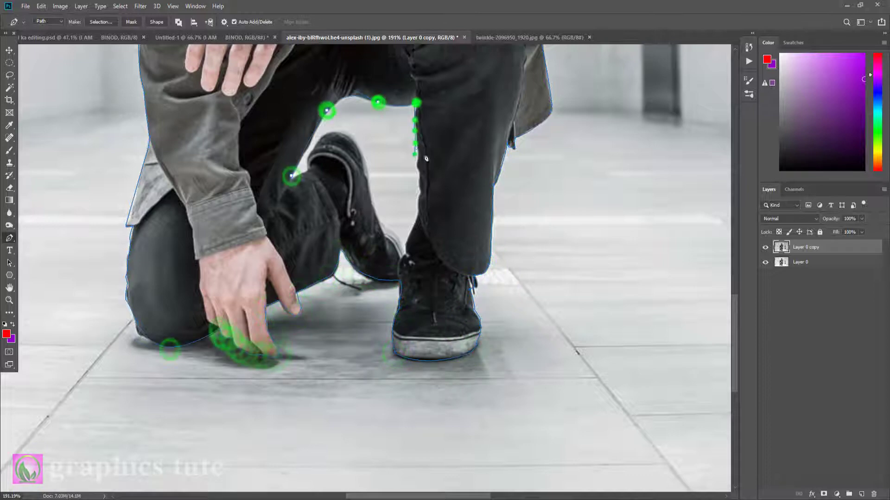
pyautogui.click(407, 257)
# Convert the paths to a selection and add it as a layer mask on Layer 0 copy
pyautogui.rightClick(392, 123)
pyautogui.click(423, 163)
pyautogui.click(506, 113)
pyautogui.click(824, 494)
# View the whole image and compare it with and without the masked Layer 0 copy
pyautogui.click(9, 300)
pyautogui.moveTo(451, 256); pyautogui.dragTo(381, 215)
pyautogui.click(765, 248)
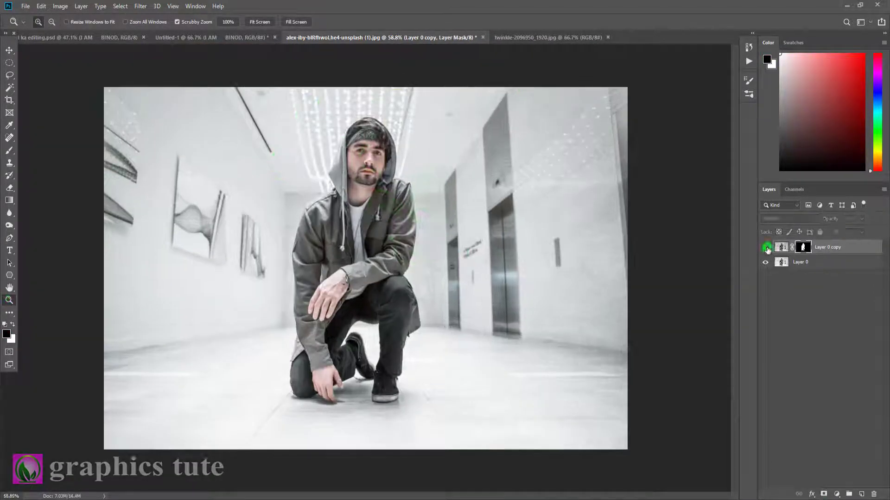
pyautogui.click(766, 249)
pyautogui.click(766, 249)
pyautogui.click(765, 249)
pyautogui.click(765, 250)
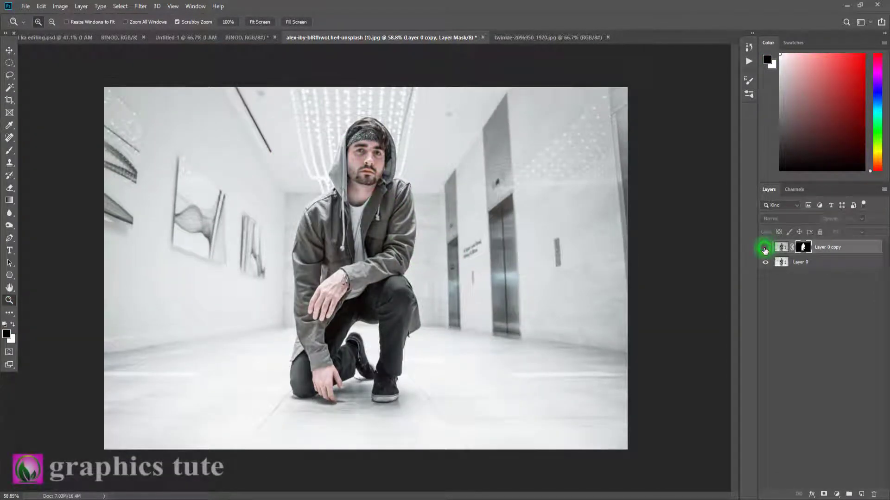
pyautogui.click(765, 248)
# Paint white on the Layer 0 copy mask with a 500 px soft brush over the walls, floor and ceiling around the figure
pyautogui.click(804, 264)
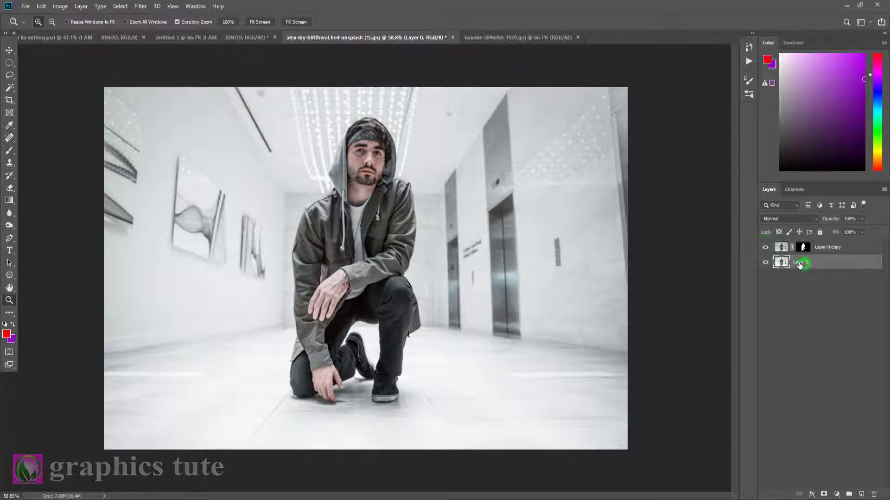
pyautogui.click(821, 247)
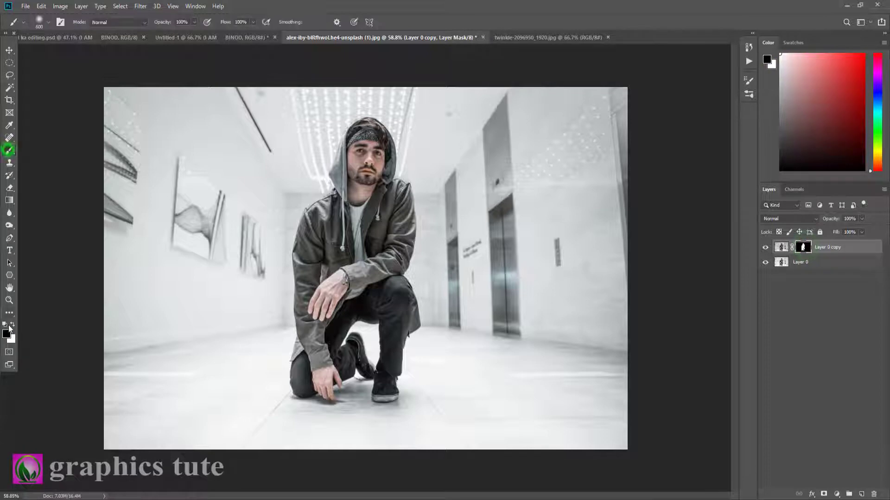
pyautogui.press('[')
pyautogui.moveTo(181, 200)
pyautogui.mouseDown()
pyautogui.moveTo(162, 198)
pyautogui.moveTo(219, 152)
pyautogui.moveTo(174, 411)
pyautogui.moveTo(210, 325)
pyautogui.mouseUp()
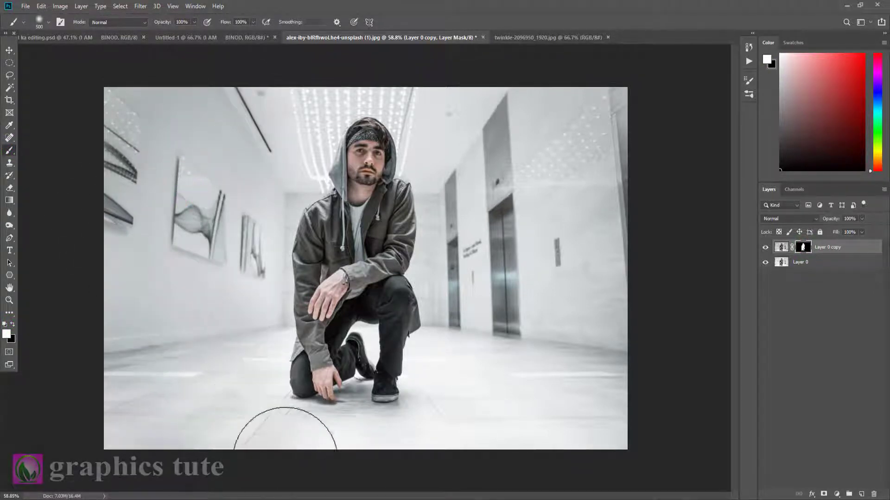
pyautogui.moveTo(286, 458)
pyautogui.mouseDown()
pyautogui.moveTo(572, 318)
pyautogui.moveTo(483, 93)
pyautogui.moveTo(527, 387)
pyautogui.moveTo(550, 457)
pyautogui.moveTo(310, 466)
pyautogui.mouseUp()
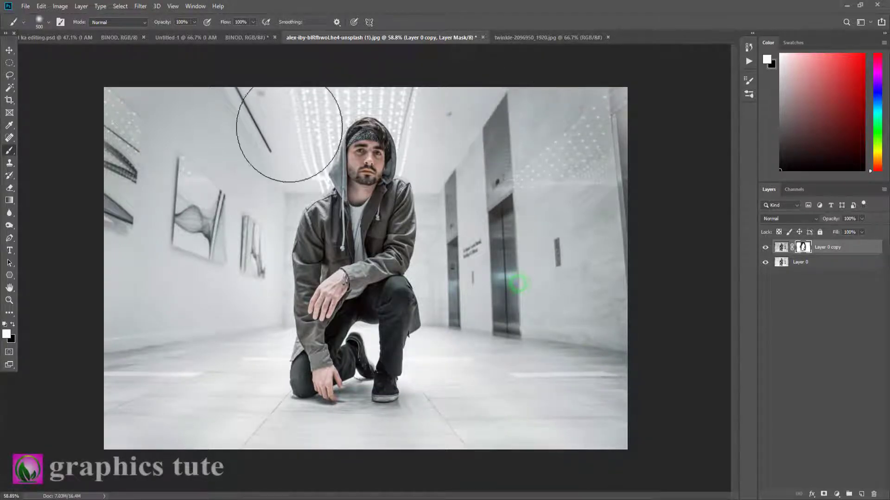
pyautogui.moveTo(283, 112); pyautogui.dragTo(124, 359)
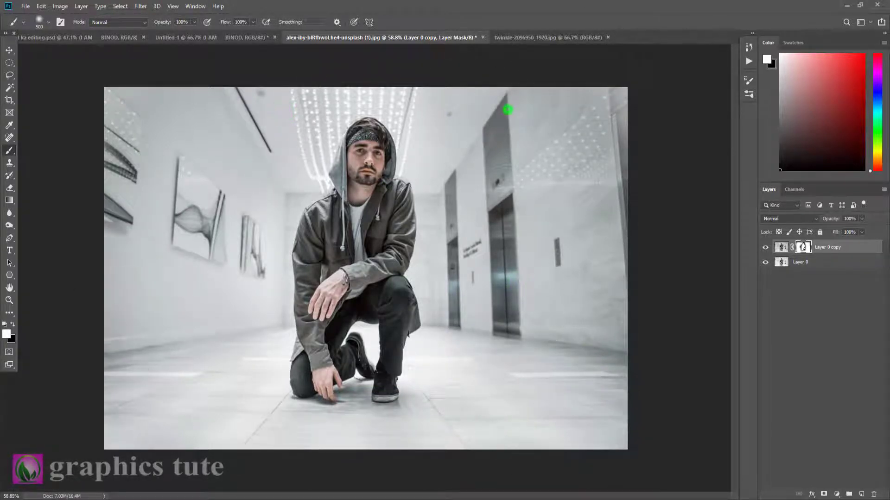
# Add a Brightness/Contrast adjustment layer with Brightness -36 and paint black on its mask over the figure
pyautogui.click(837, 494)
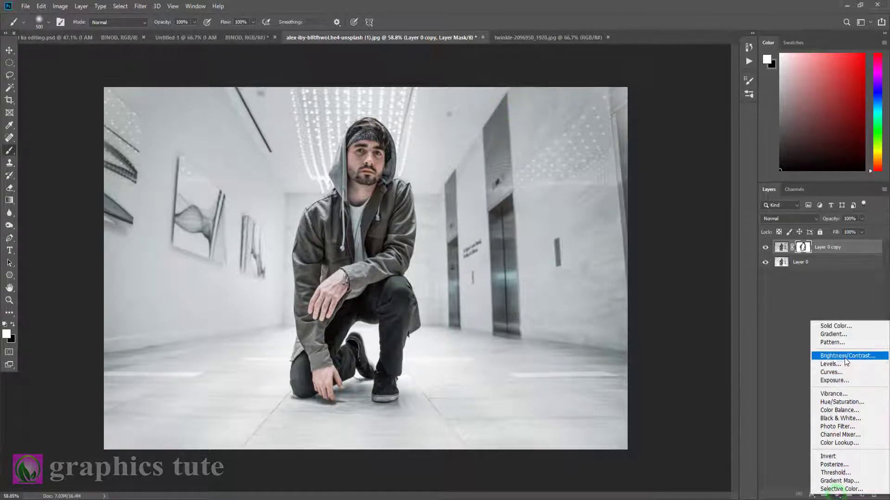
pyautogui.click(846, 356)
pyautogui.moveTo(632, 191); pyautogui.dragTo(618, 191)
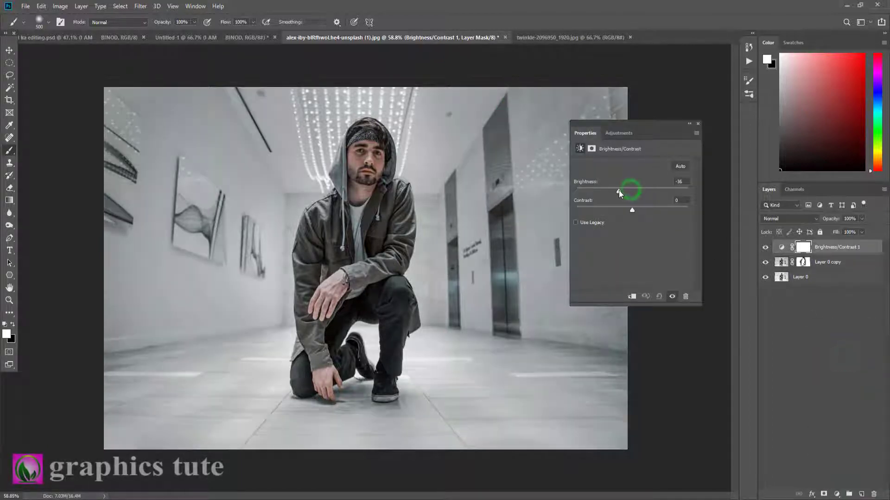
pyautogui.click(698, 124)
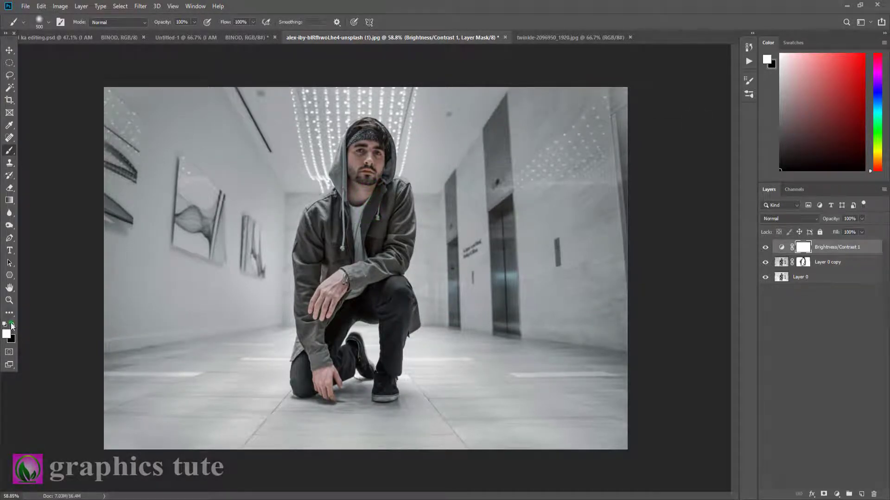
pyautogui.moveTo(359, 198)
pyautogui.mouseDown()
pyautogui.moveTo(362, 175)
pyautogui.moveTo(357, 190)
pyautogui.mouseUp()
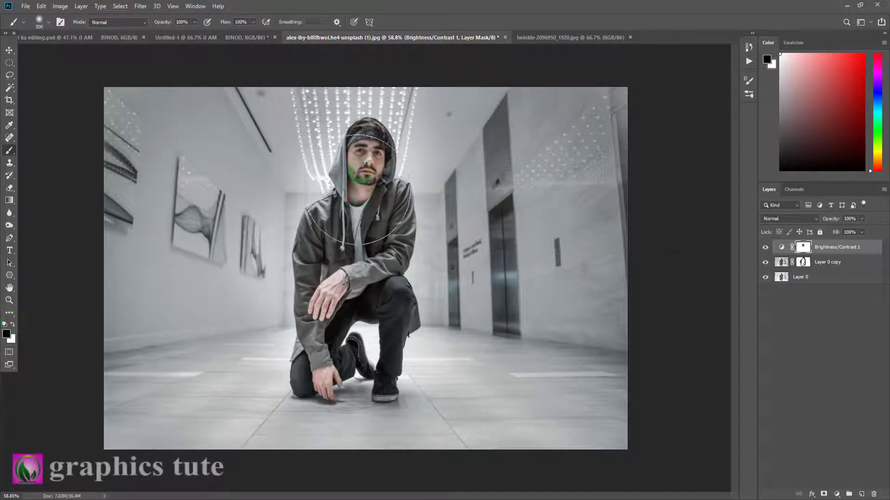
pyautogui.click(766, 249)
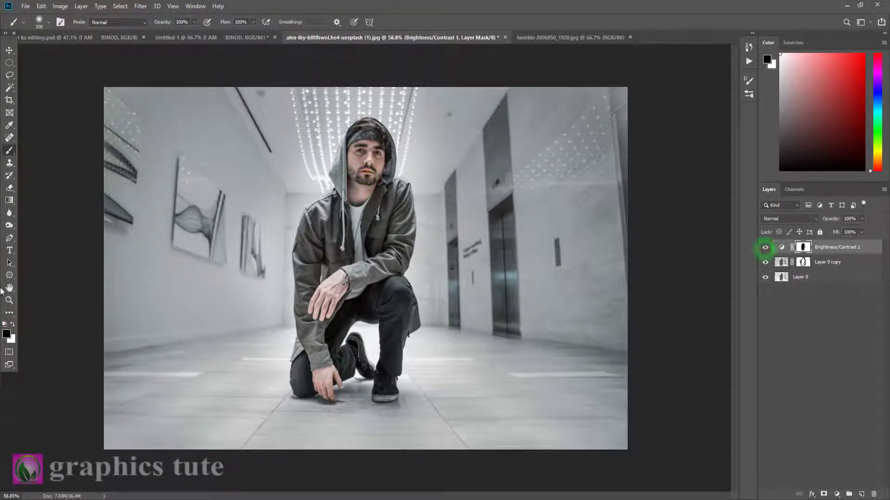
# Create a three-sided polygon of 100 by 100 px, enlarge it to about 716% and rotate it -15°
pyautogui.click(11, 276)
pyautogui.click(44, 303)
pyautogui.click(217, 199)
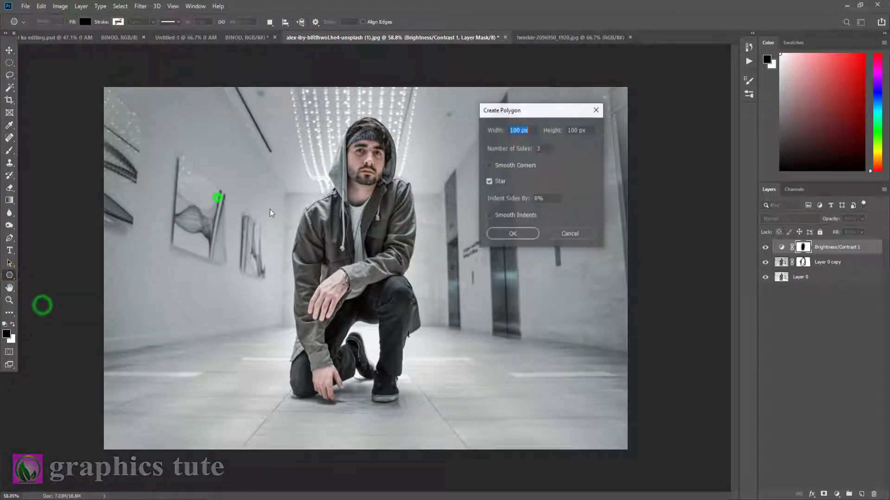
pyautogui.click(519, 234)
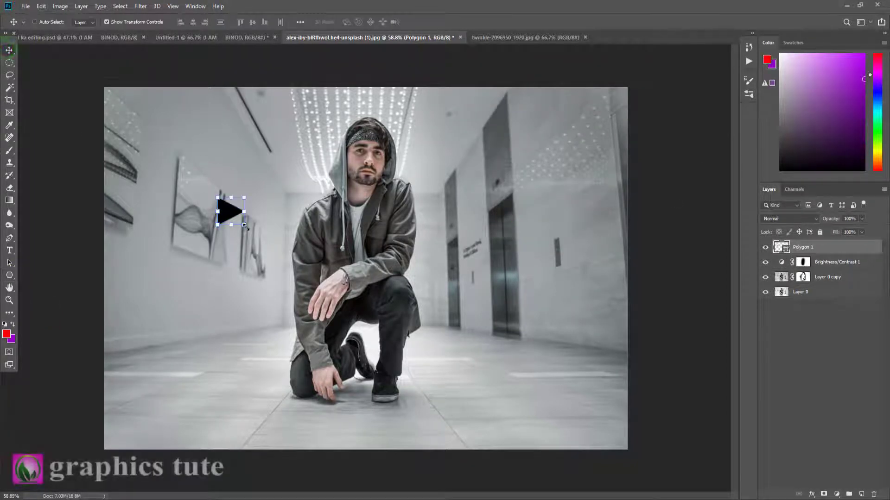
pyautogui.moveTo(245, 226); pyautogui.dragTo(410, 397)
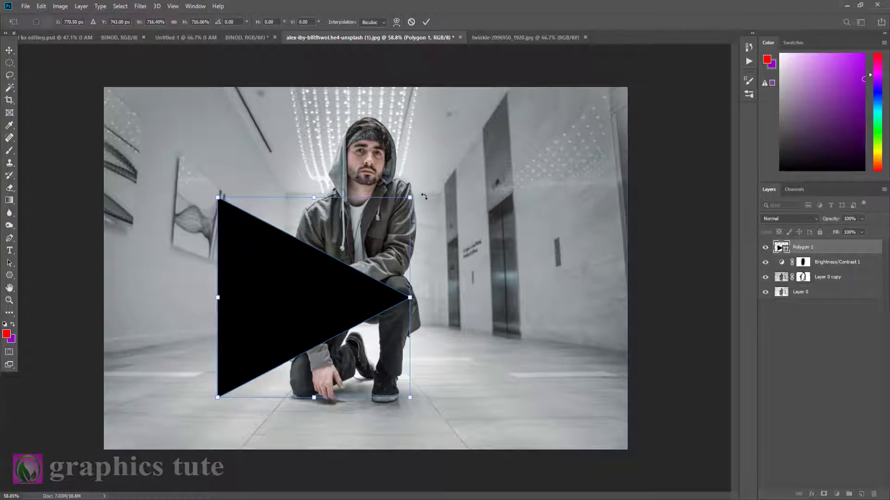
pyautogui.moveTo(423, 197); pyautogui.dragTo(400, 140)
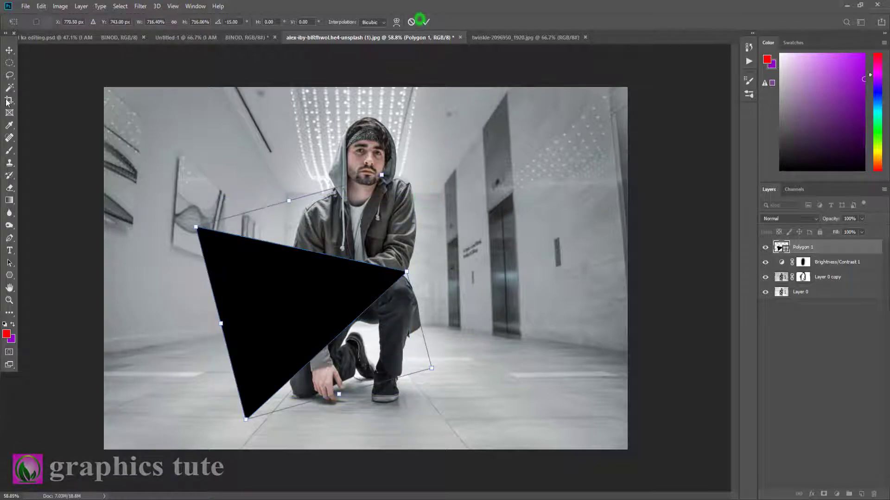
# Remove the triangle's fill and give it a white stroke about 10 px wide
pyautogui.click(10, 276)
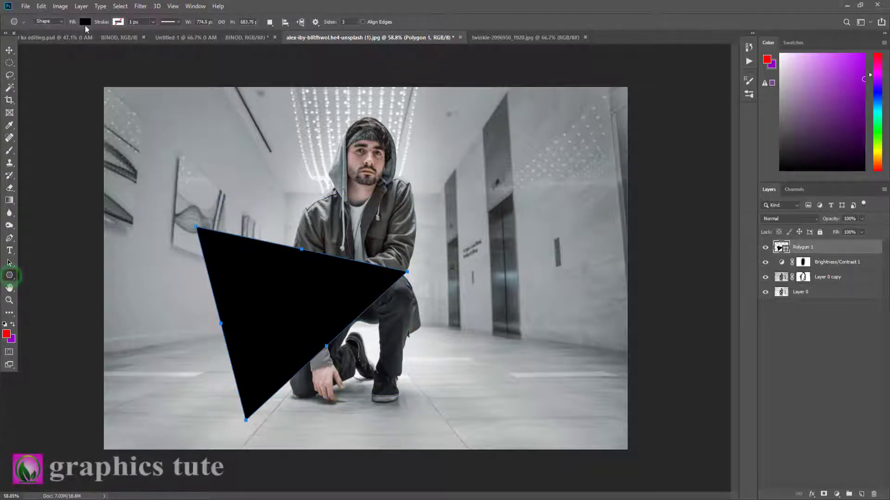
pyautogui.click(85, 23)
pyautogui.click(45, 40)
pyautogui.click(119, 23)
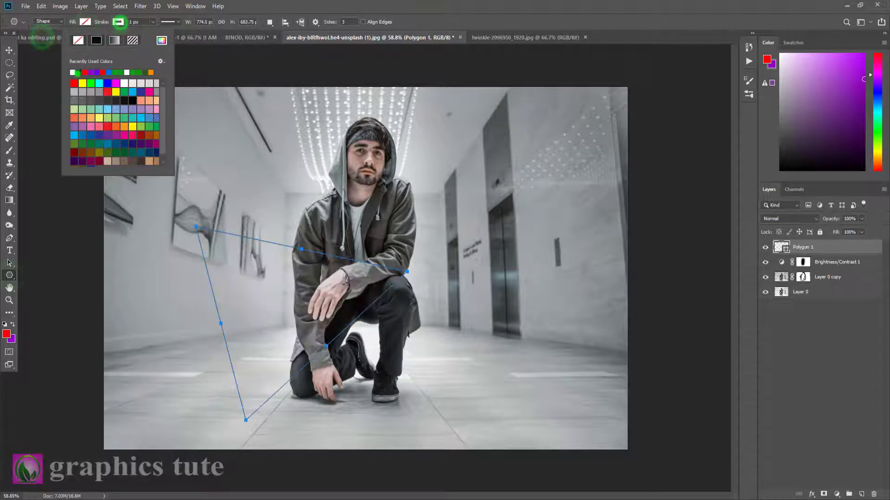
pyautogui.click(77, 73)
pyautogui.click(154, 22)
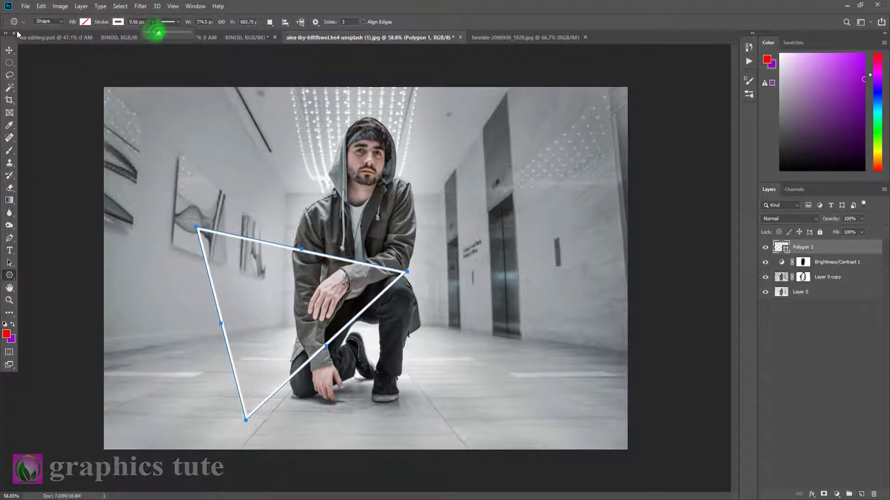
# Move the triangle over the figure's upper body, enlarge it to about 109% and rotate it about 22.5°
pyautogui.click(10, 50)
pyautogui.moveTo(311, 349); pyautogui.dragTo(363, 294)
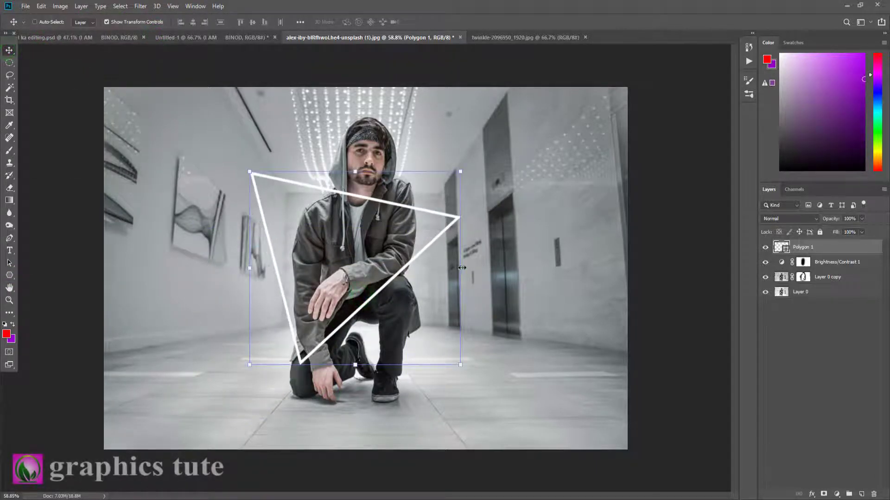
pyautogui.moveTo(462, 267); pyautogui.dragTo(480, 267)
pyautogui.moveTo(487, 384); pyautogui.dragTo(414, 396)
pyautogui.moveTo(411, 289)
pyautogui.mouseDown()
pyautogui.moveTo(407, 309)
pyautogui.moveTo(411, 280)
pyautogui.mouseUp()
pyautogui.moveTo(438, 420); pyautogui.dragTo(450, 415)
pyautogui.moveTo(381, 297)
pyautogui.mouseDown()
pyautogui.moveTo(381, 311)
pyautogui.moveTo(382, 300)
pyautogui.moveTo(370, 315)
pyautogui.moveTo(370, 294)
pyautogui.mouseUp()
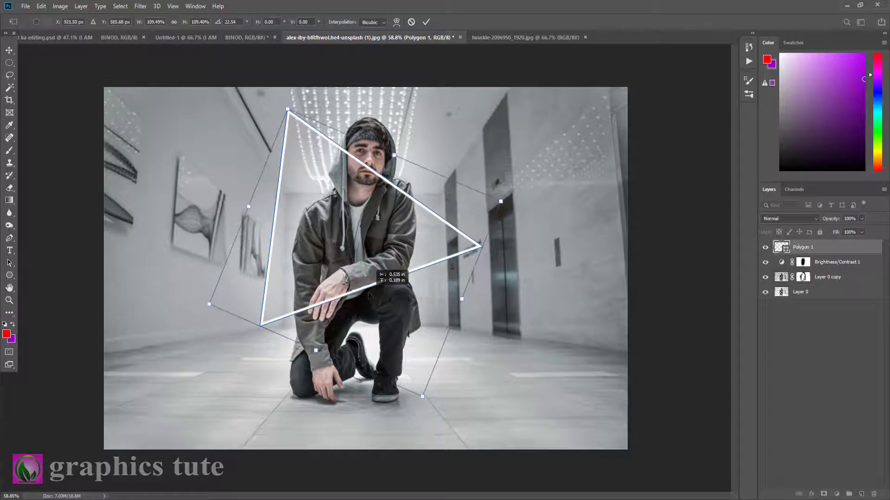
# Fine-tune the triangle's proportions and rotation around the figure, apply the transform, and shift the triangle slightly down
pyautogui.moveTo(395, 156); pyautogui.dragTo(398, 151)
pyautogui.moveTo(247, 206); pyautogui.dragTo(259, 209)
pyautogui.moveTo(418, 248); pyautogui.dragTo(416, 250)
pyautogui.moveTo(516, 280)
pyautogui.mouseDown()
pyautogui.moveTo(514, 297)
pyautogui.moveTo(516, 273)
pyautogui.mouseUp()
pyautogui.moveTo(421, 274); pyautogui.dragTo(408, 273)
pyautogui.moveTo(504, 242); pyautogui.dragTo(504, 256)
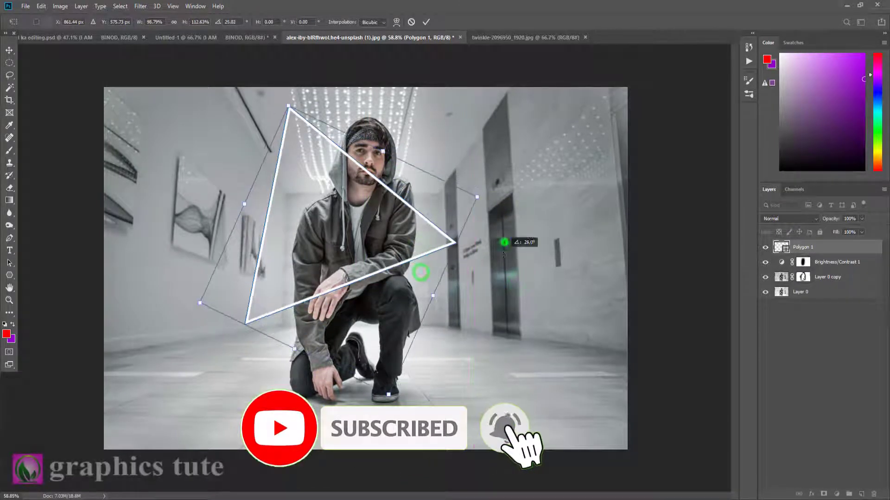
pyautogui.moveTo(421, 255); pyautogui.dragTo(438, 263)
pyautogui.moveTo(454, 308); pyautogui.dragTo(460, 311)
pyautogui.moveTo(432, 282); pyautogui.dragTo(432, 284)
pyautogui.click(426, 22)
pyautogui.moveTo(366, 301); pyautogui.dragTo(366, 302)
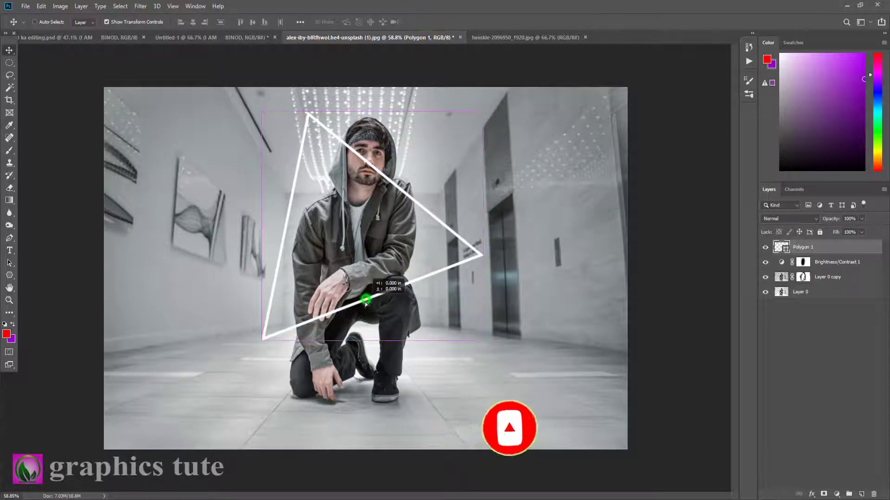
pyautogui.moveTo(444, 235); pyautogui.dragTo(444, 242)
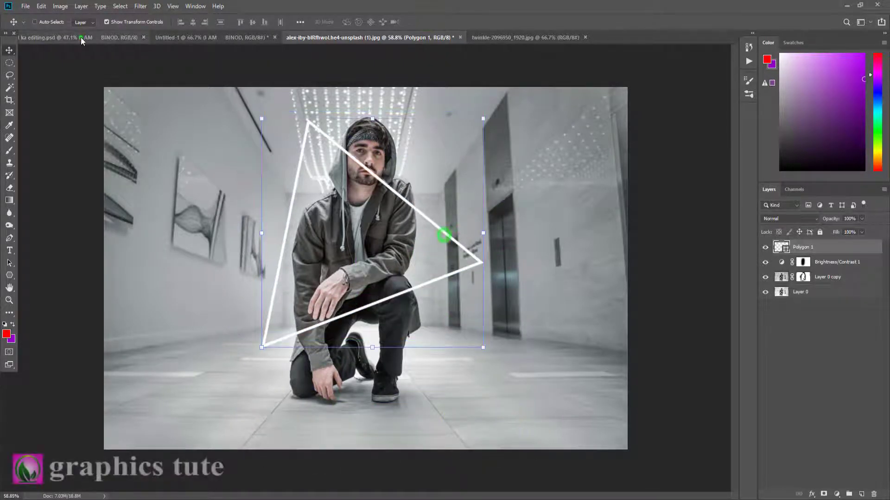
# Check the triangle's placement in the finished neon composite document and return to the working photo
pyautogui.click(81, 39)
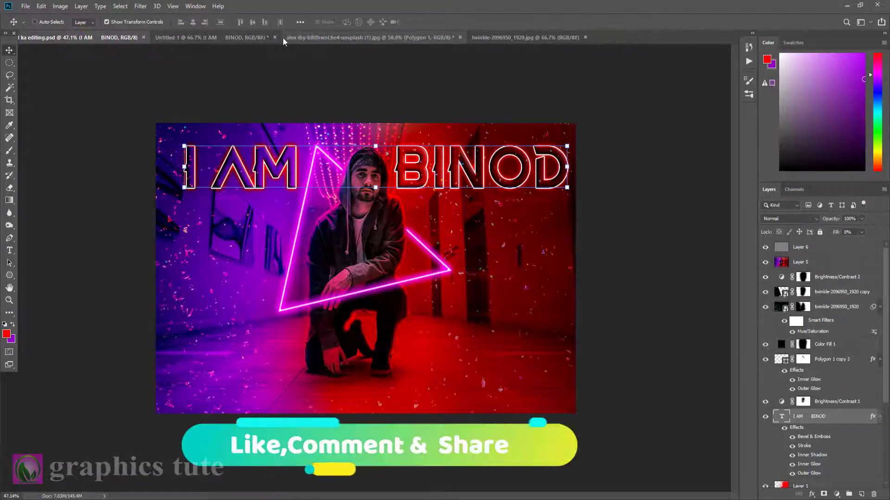
pyautogui.click(235, 37)
pyautogui.click(339, 37)
# Shift the triangle slightly up over the figure, scale it to about 98% and apply the transform
pyautogui.moveTo(368, 309); pyautogui.dragTo(361, 302)
pyautogui.moveTo(366, 110); pyautogui.dragTo(366, 115)
pyautogui.moveTo(329, 299); pyautogui.dragTo(329, 297)
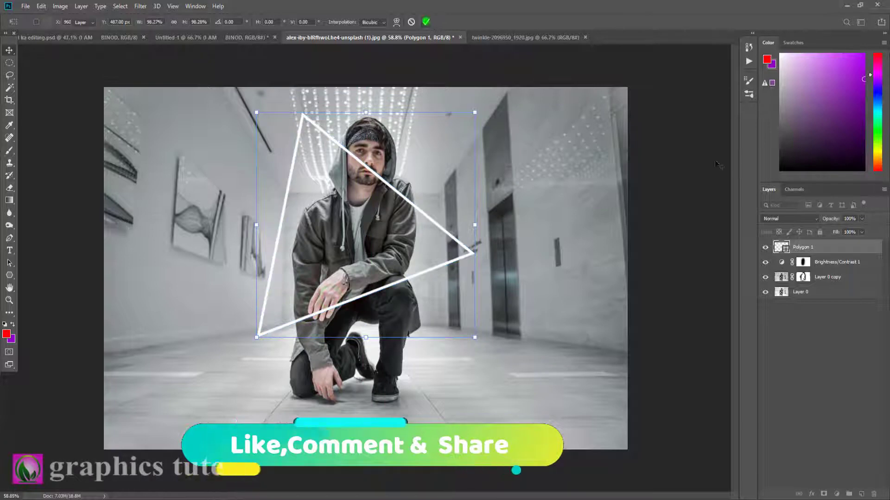
pyautogui.click(425, 21)
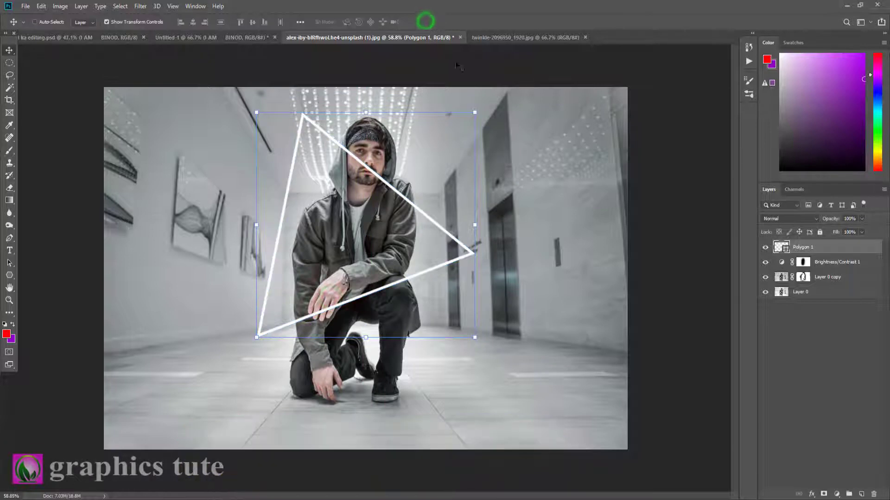
# Add an Outer Glow layer style to the triangle with the magenta glow colour #fc00ff
pyautogui.doubleClick(868, 249)
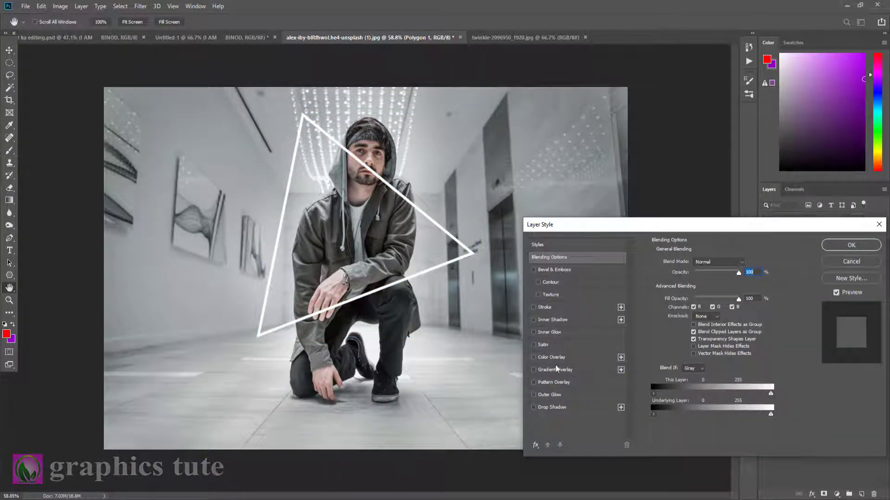
pyautogui.click(555, 395)
pyautogui.click(673, 295)
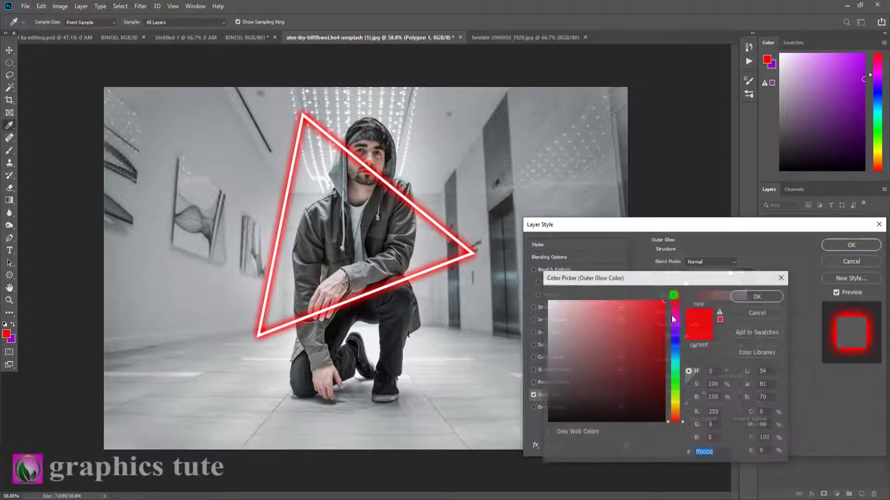
pyautogui.click(674, 321)
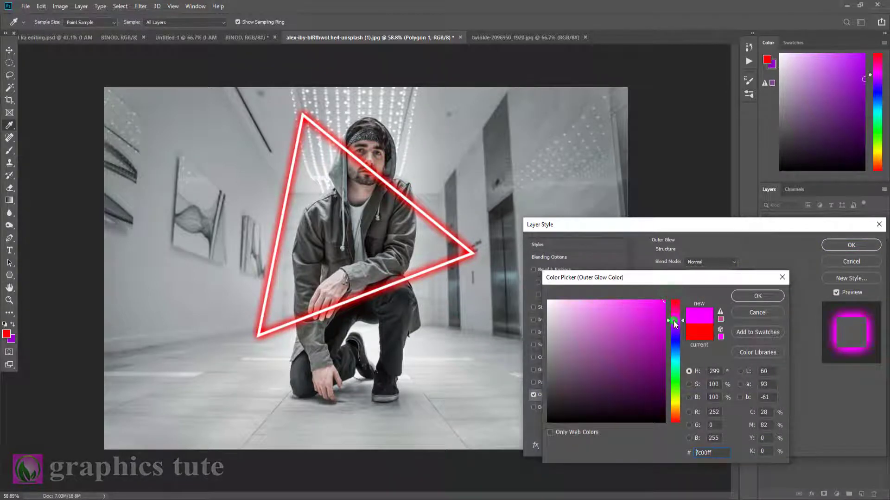
pyautogui.click(757, 295)
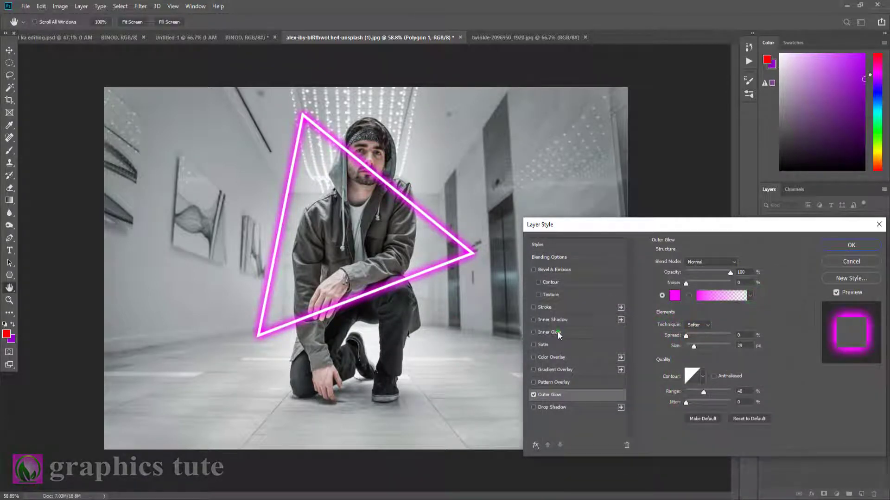
# Add an Inner Glow to the triangle in a magenta colour with the choke at 30%, and apply the layer style
pyautogui.click(558, 333)
pyautogui.click(675, 300)
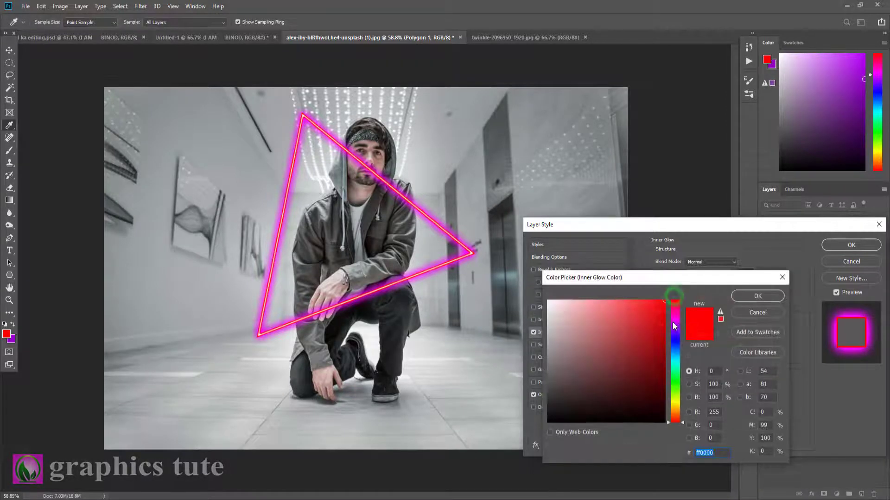
pyautogui.click(675, 316)
pyautogui.click(759, 296)
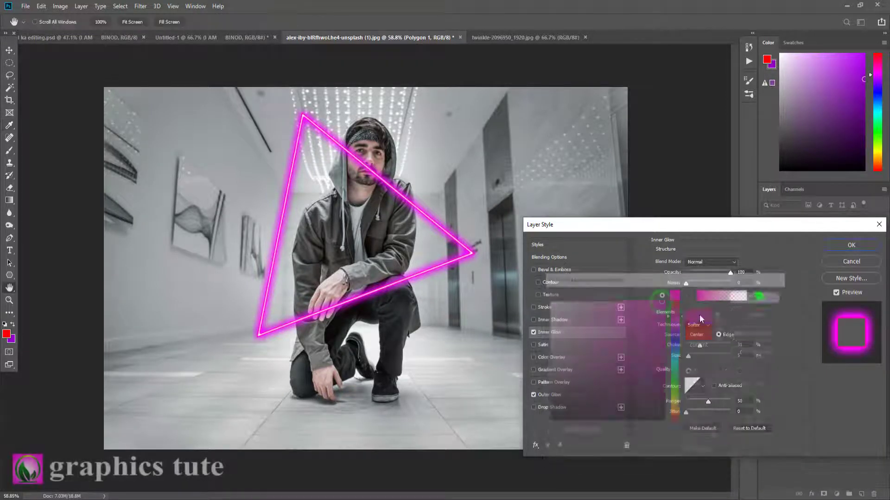
pyautogui.moveTo(698, 346); pyautogui.dragTo(688, 358)
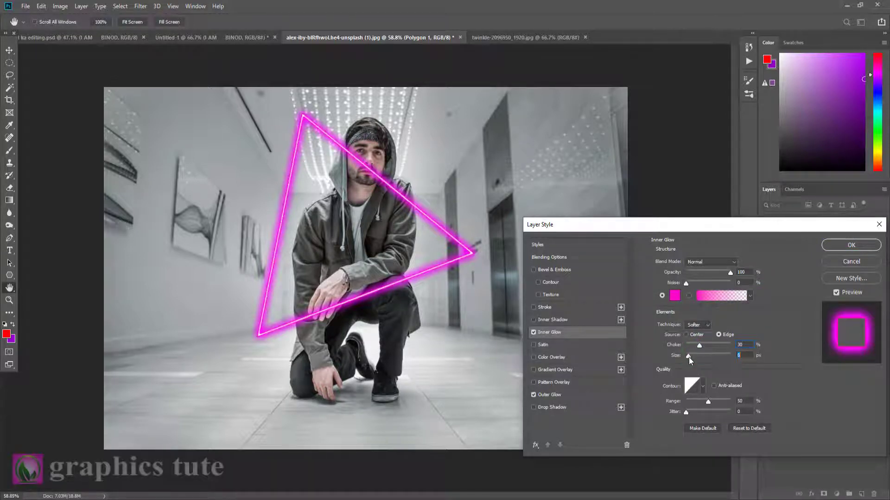
pyautogui.click(852, 246)
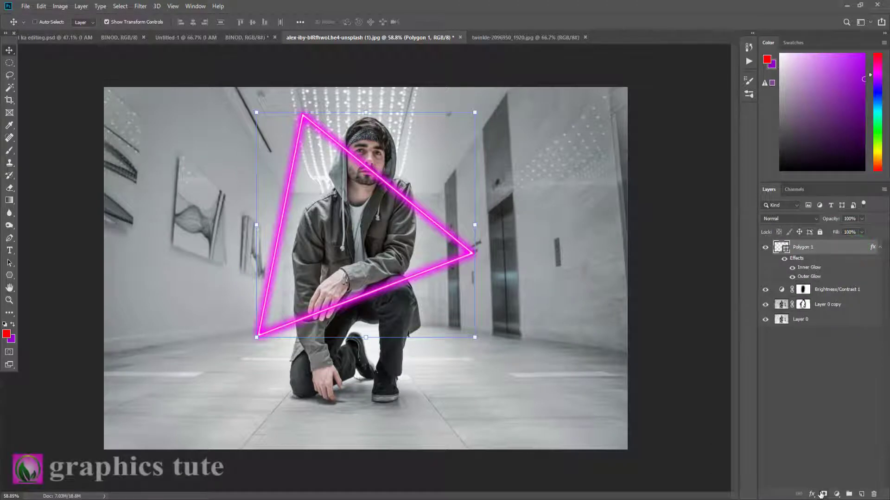
# Add a layer mask to the triangle and paint black with a small soft brush to hide the line crossing the face and shoulder
pyautogui.click(821, 494)
pyautogui.click(8, 300)
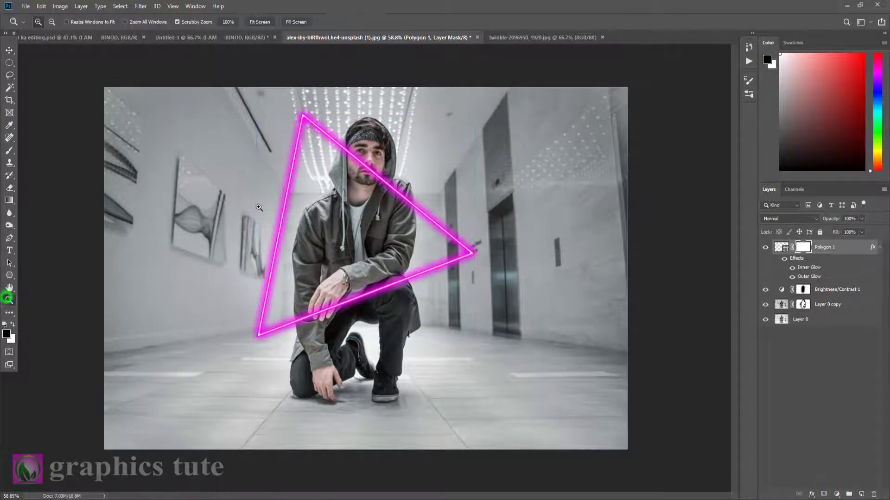
pyautogui.moveTo(319, 184); pyautogui.dragTo(350, 234)
pyautogui.click(10, 152)
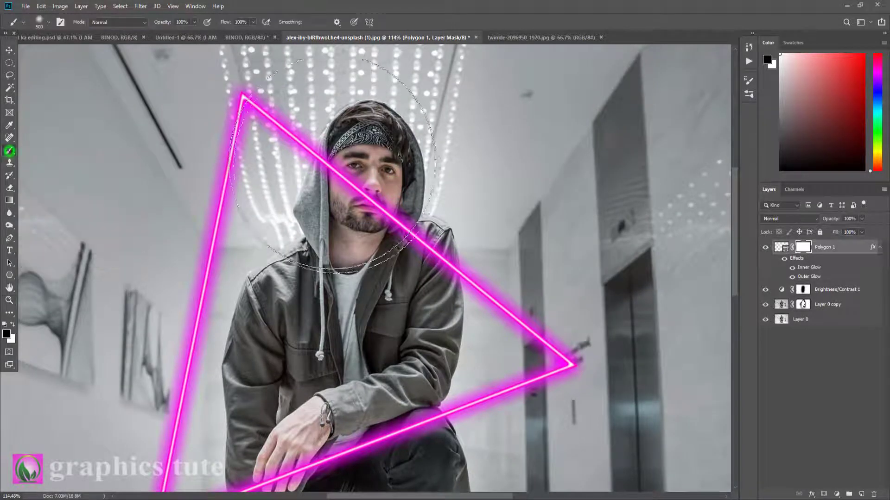
pyautogui.press('[')
pyautogui.press('[')
pyautogui.press('[')
pyautogui.press('[')
pyautogui.press('[')
pyautogui.press('[')
pyautogui.press('[')
pyautogui.press('[')
pyautogui.press('[')
pyautogui.press('[')
pyautogui.press('[')
pyautogui.press('[')
pyautogui.press('[')
pyautogui.press('[')
pyautogui.press('[')
pyautogui.press('[')
pyautogui.press('[')
pyautogui.press('[')
pyautogui.moveTo(353, 179); pyautogui.dragTo(323, 158)
pyautogui.moveTo(357, 187); pyautogui.dragTo(394, 221)
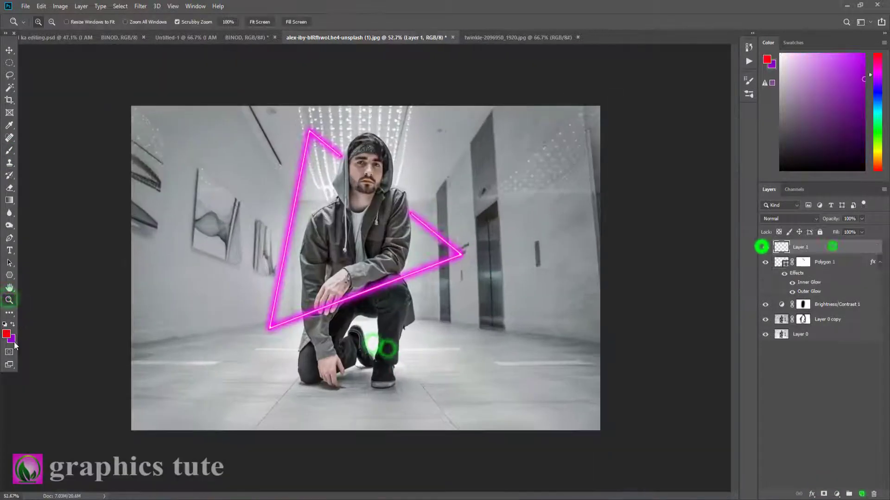
# Paint the right half of the image red on a new layer with a large soft brush and set its blend mode to Multiply
pyautogui.press(']')
pyautogui.moveTo(579, 125)
pyautogui.mouseDown()
pyautogui.moveTo(506, 188)
pyautogui.moveTo(487, 327)
pyautogui.moveTo(556, 213)
pyautogui.mouseUp()
pyautogui.click(781, 219)
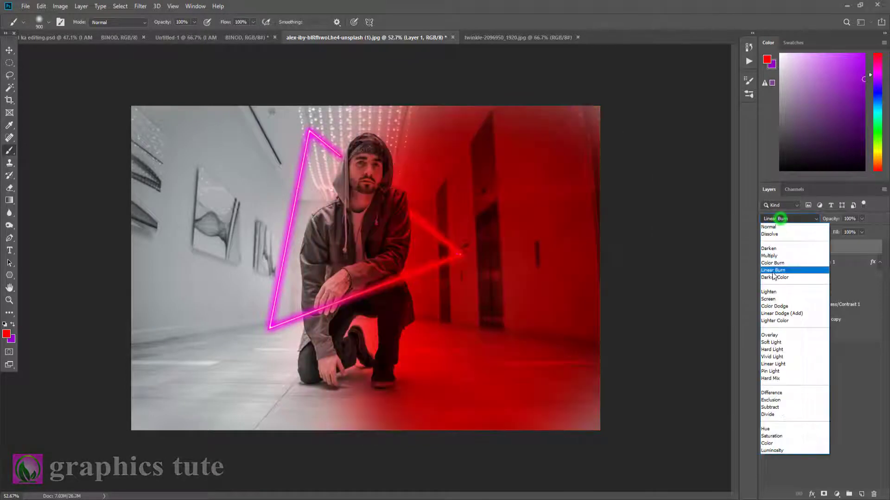
pyautogui.click(771, 252)
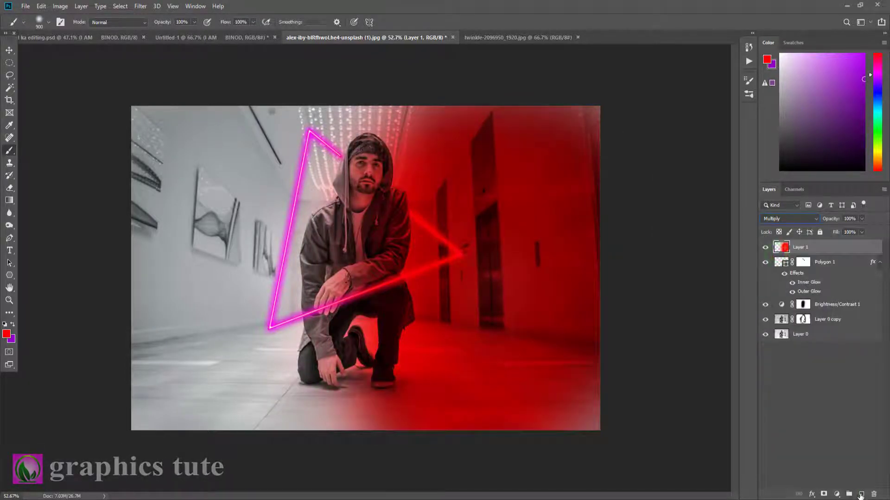
# Paint the left half purple on another new layer and set that layer to Color Burn at 89% opacity
pyautogui.click(860, 495)
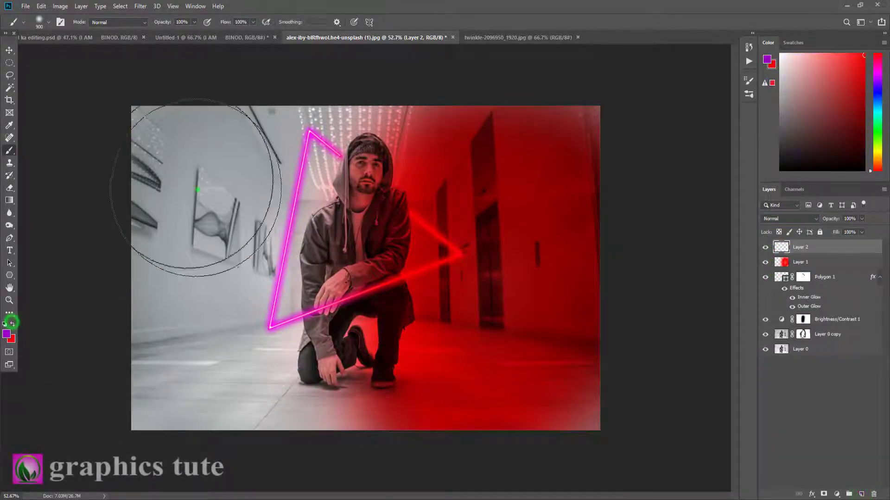
pyautogui.moveTo(198, 189)
pyautogui.mouseDown()
pyautogui.moveTo(249, 377)
pyautogui.moveTo(162, 340)
pyautogui.moveTo(254, 427)
pyautogui.moveTo(361, 412)
pyautogui.mouseUp()
pyautogui.click(782, 218)
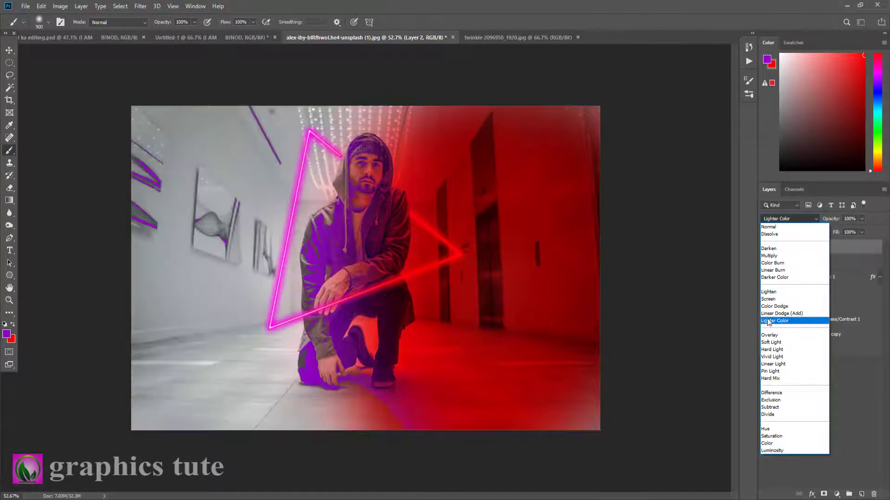
pyautogui.click(773, 262)
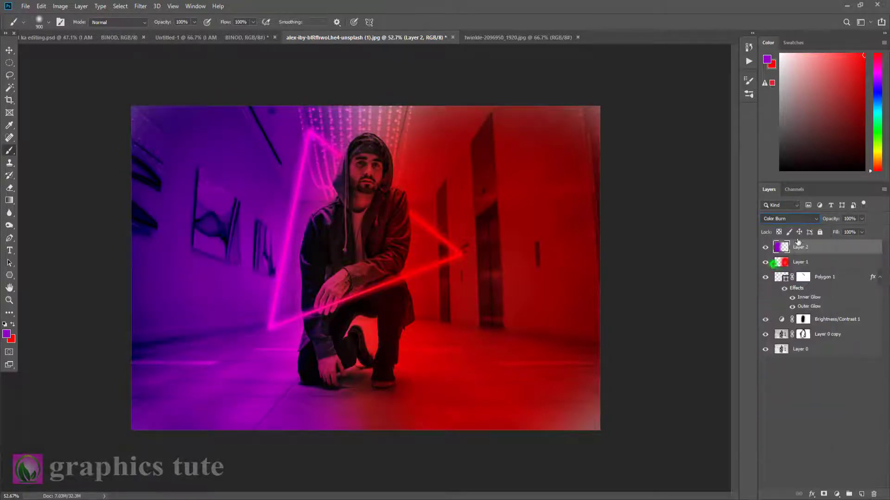
pyautogui.moveTo(822, 219); pyautogui.dragTo(830, 223)
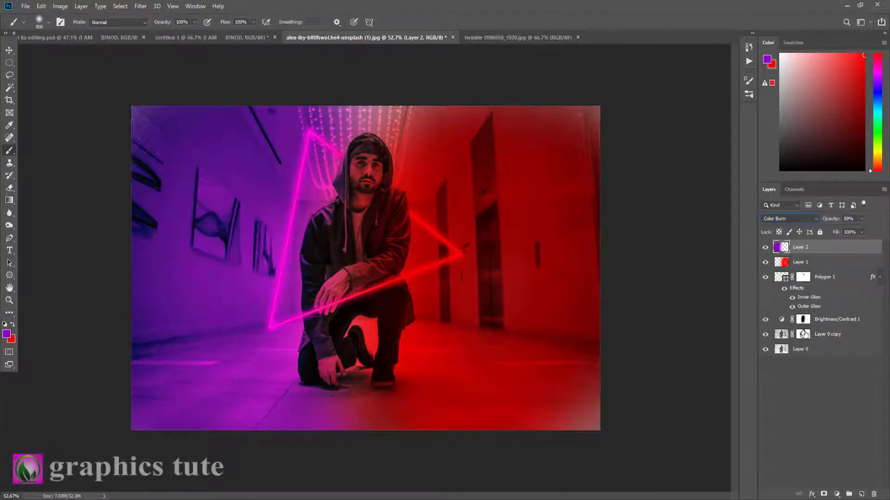
# Partly erase the red tint from the man's face, neck and chest on Layer 1 with the Eraser at 31% opacity
pyautogui.click(803, 334)
pyautogui.click(797, 262)
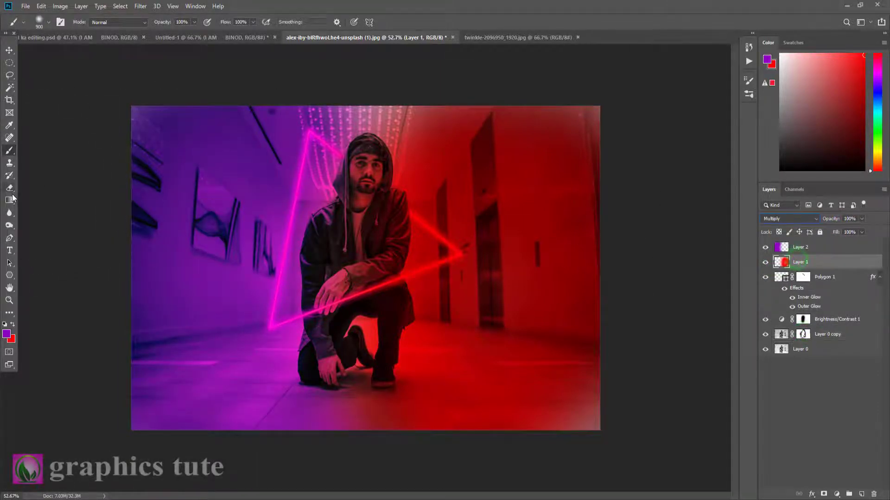
pyautogui.press('e')
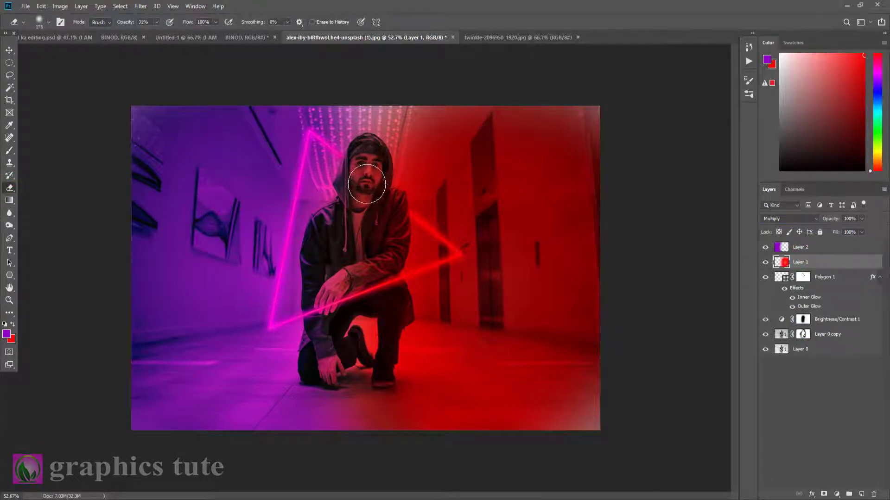
pyautogui.moveTo(359, 189)
pyautogui.mouseDown()
pyautogui.moveTo(365, 181)
pyautogui.moveTo(354, 252)
pyautogui.moveTo(373, 316)
pyautogui.moveTo(391, 200)
pyautogui.moveTo(381, 179)
pyautogui.mouseUp()
pyautogui.click(370, 180)
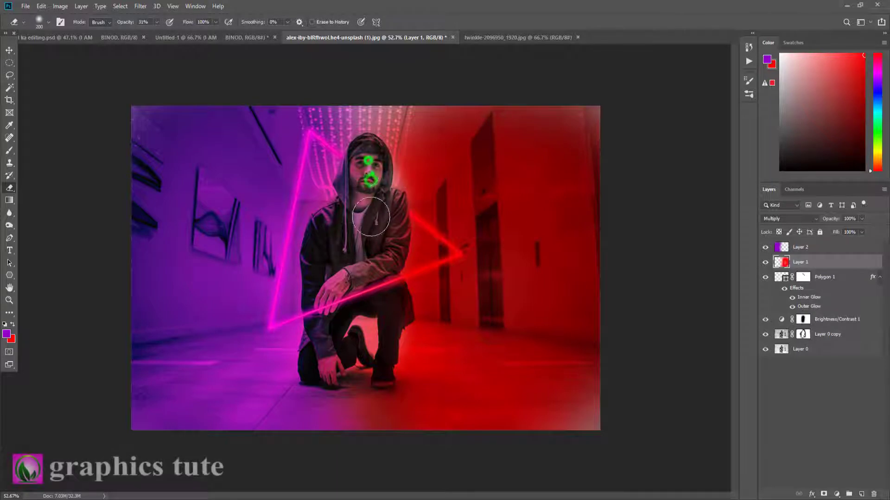
pyautogui.moveTo(370, 216); pyautogui.dragTo(357, 199)
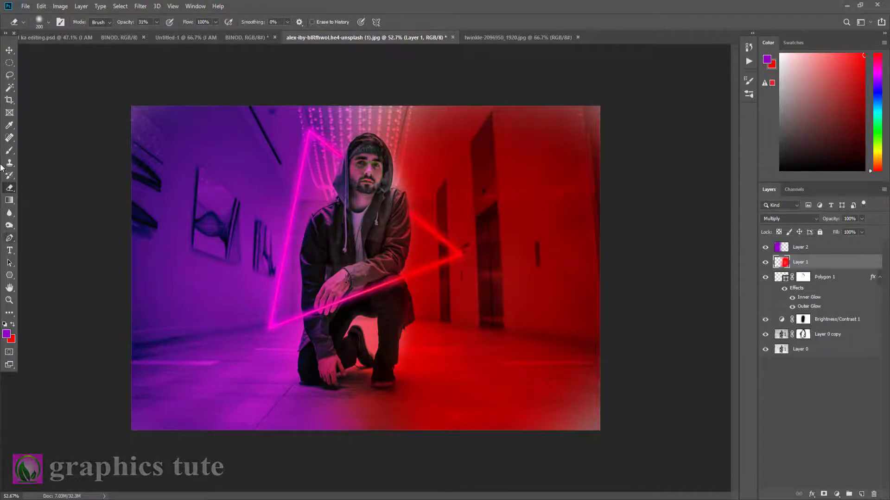
# Try to paint purple over the hanging lights above the head on Layer 1 with a smaller brush
pyautogui.click(9, 150)
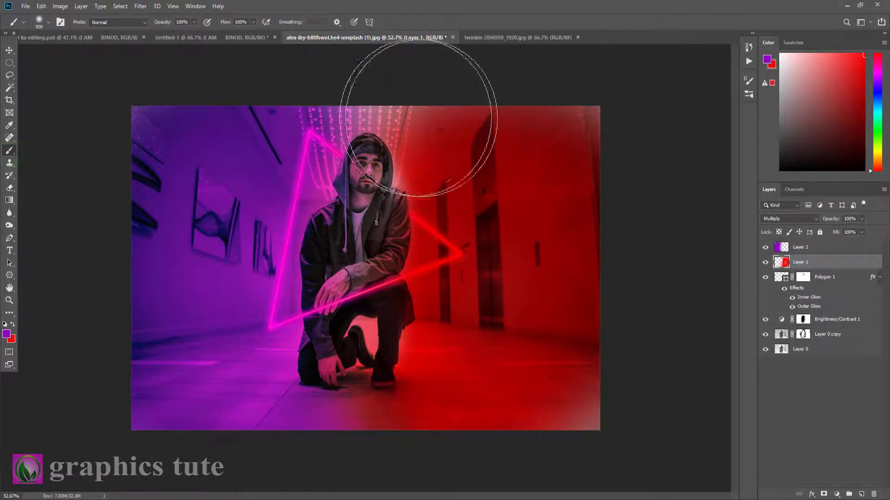
pyautogui.press('[')
pyautogui.press('[')
pyautogui.press('[')
pyautogui.press('[')
pyautogui.press('[')
pyautogui.moveTo(406, 116); pyautogui.dragTo(352, 106)
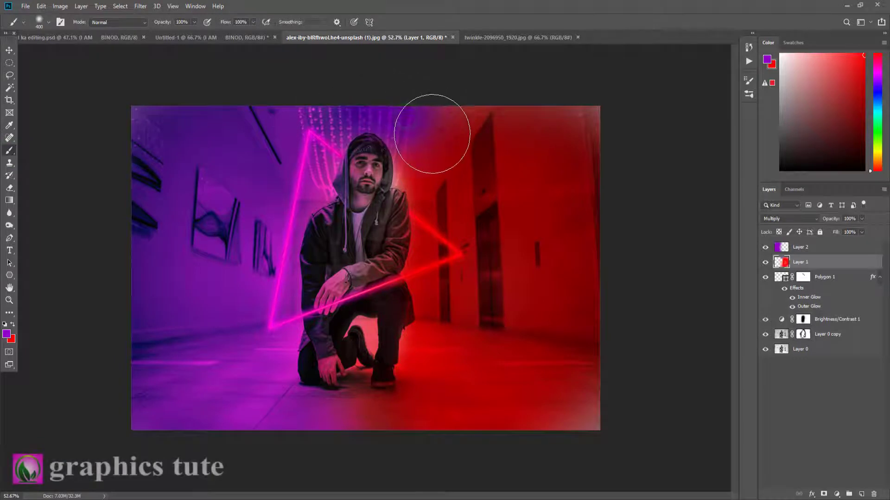
pyautogui.moveTo(432, 134); pyautogui.dragTo(274, 216)
# Switch the brush colour to red and paint over the hanging lights above the head on Layer 1
pyautogui.click(13, 324)
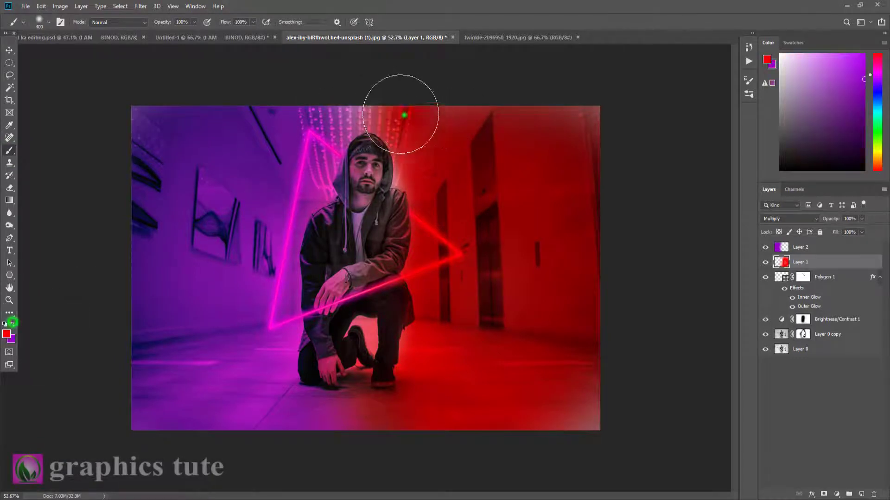
pyautogui.moveTo(397, 93); pyautogui.dragTo(404, 116)
pyautogui.click(802, 263)
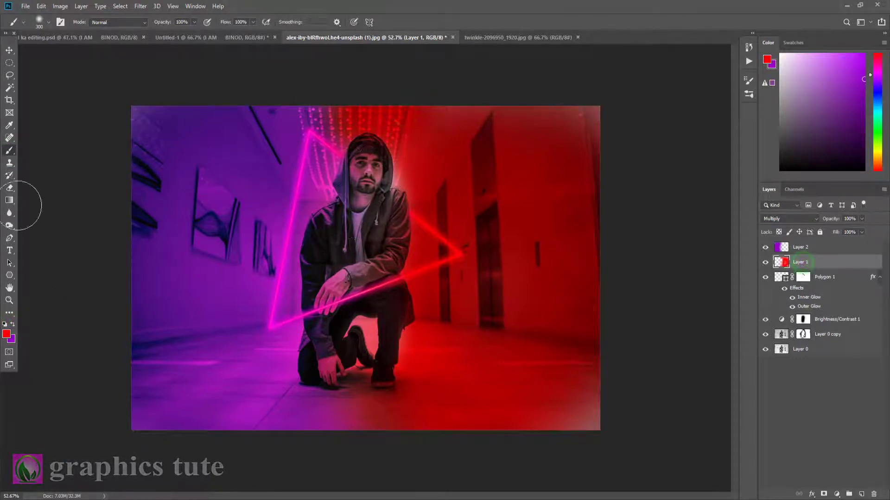
# Partly erase the purple tint from the man's hands and jacket on Layer 2
pyautogui.click(8, 188)
pyautogui.click(800, 248)
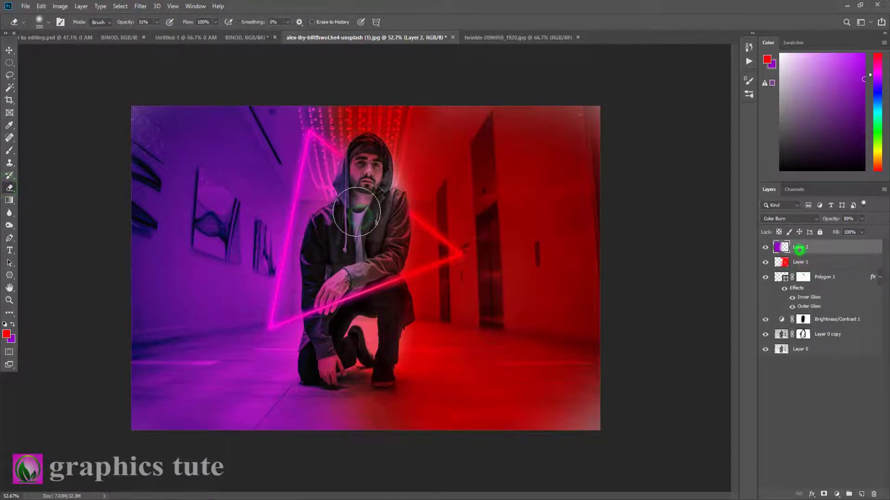
pyautogui.moveTo(343, 297); pyautogui.dragTo(330, 346)
# Move the triangle layer above both tint layers, and compare the image with and without the purple tint
pyautogui.moveTo(828, 278); pyautogui.dragTo(827, 242)
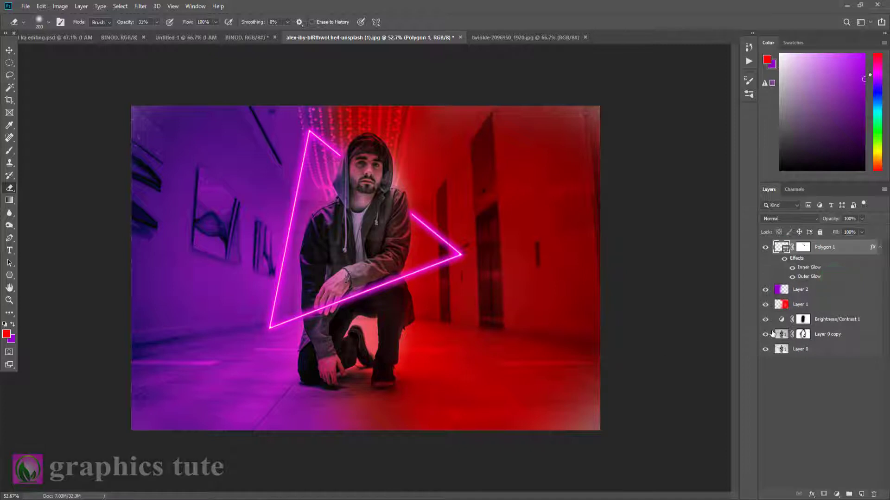
pyautogui.click(802, 291)
pyautogui.click(765, 290)
pyautogui.click(765, 290)
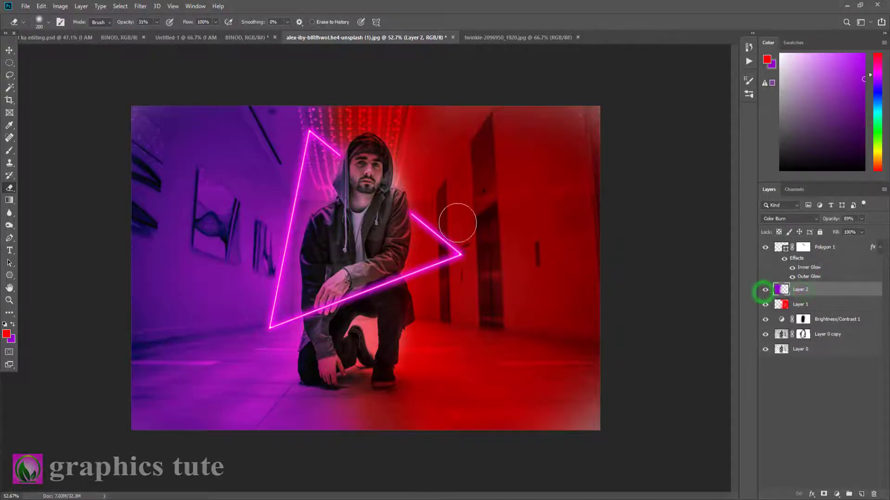
# Touch up the red beside the shoulder on Layer 1 and erase more of the tint from the face and neck
pyautogui.click(804, 304)
pyautogui.click(10, 150)
pyautogui.click(416, 177)
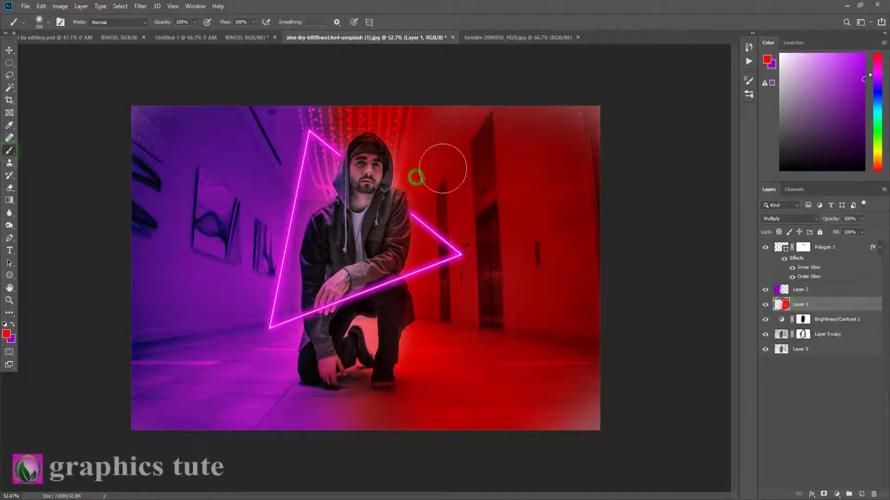
pyautogui.click(9, 187)
pyautogui.moveTo(368, 154); pyautogui.dragTo(359, 207)
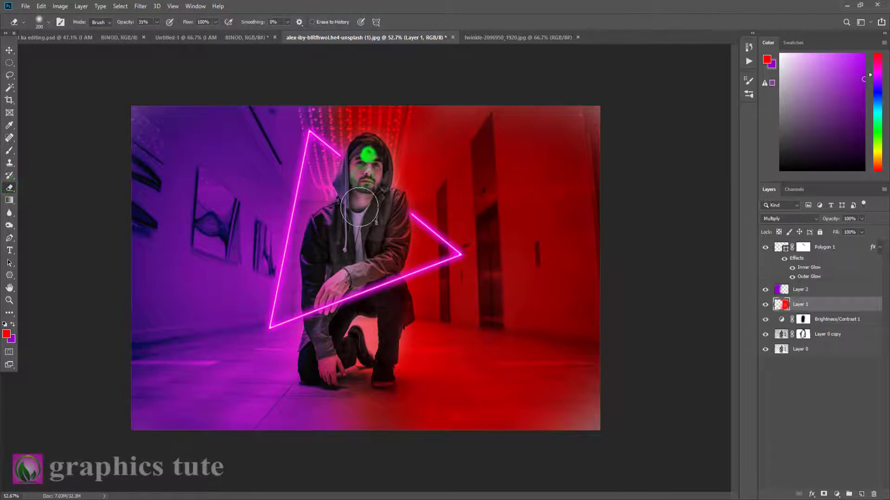
# Add a new layer above Layer 0 copy and clip it to that layer
pyautogui.click(813, 290)
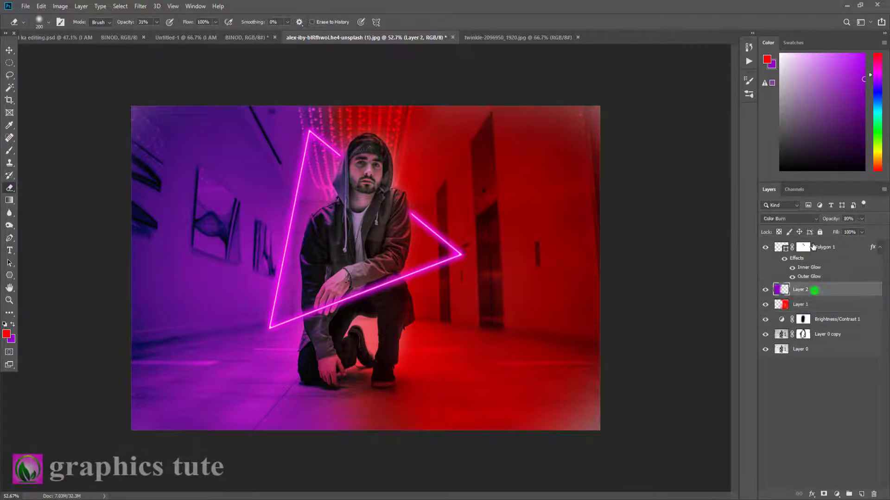
pyautogui.click(829, 334)
pyautogui.rightClick(840, 337)
pyautogui.click(747, 274)
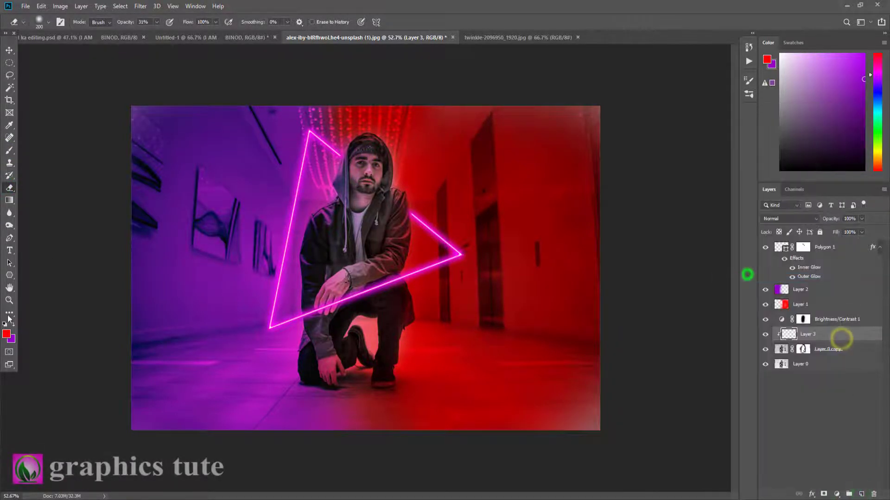
# Paint a red rim light along the right edges of the man's shoulder, arm and legs with a 45 px soft brush
pyautogui.click(9, 300)
pyautogui.moveTo(399, 227); pyautogui.dragTo(436, 226)
pyautogui.moveTo(399, 195); pyautogui.dragTo(395, 277)
pyautogui.click(9, 151)
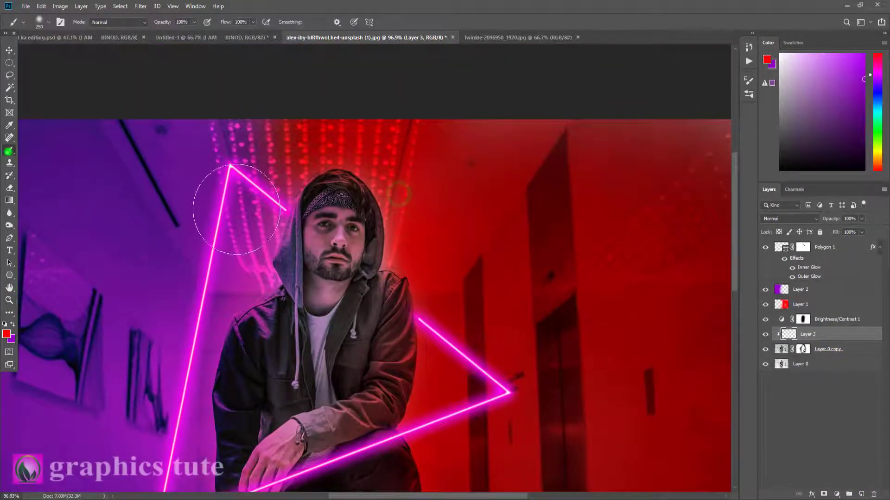
pyautogui.press('[')
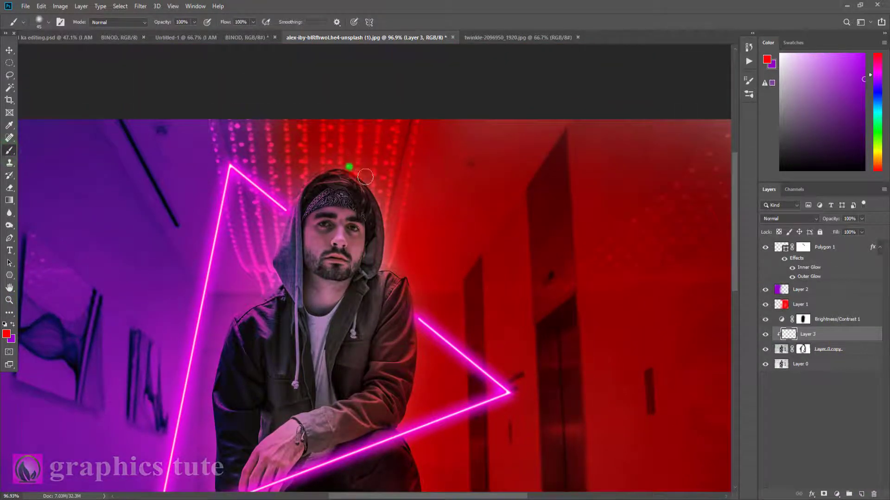
pyautogui.scroll(-5, 435, 319)
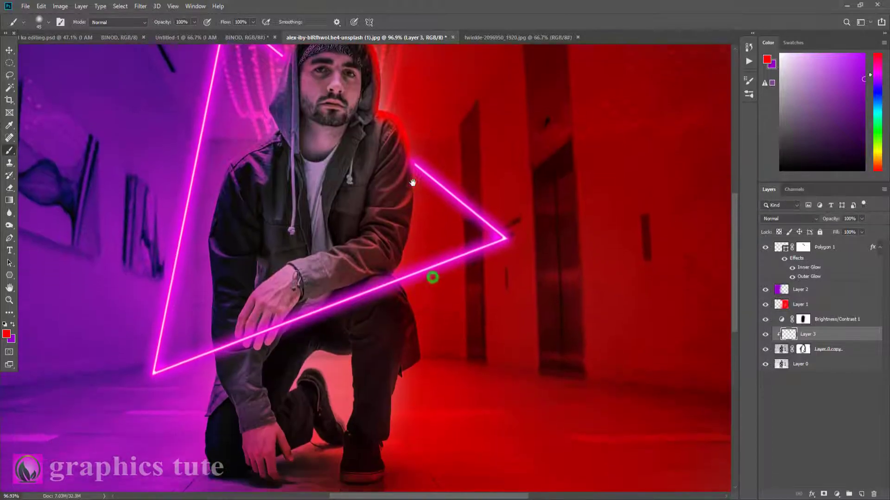
pyautogui.moveTo(383, 192); pyautogui.dragTo(379, 82)
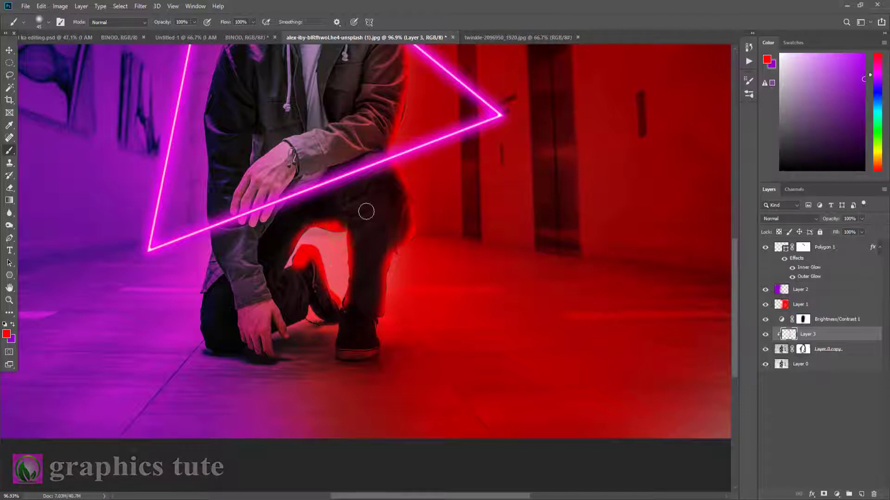
pyautogui.moveTo(394, 96)
pyautogui.mouseDown()
pyautogui.moveTo(388, 292)
pyautogui.moveTo(359, 143)
pyautogui.mouseUp()
pyautogui.moveTo(596, 279); pyautogui.dragTo(619, 405)
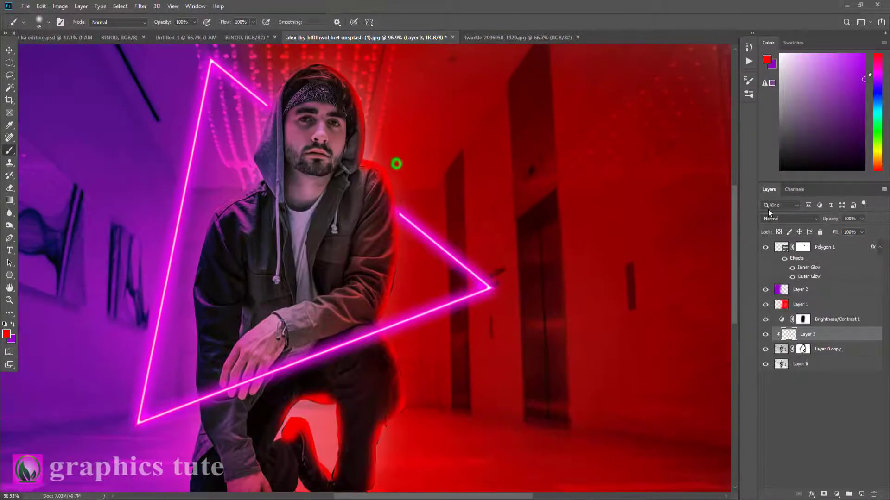
# Set the rim light layer to Color Dodge at 84% opacity and check the effect on the legs
pyautogui.click(787, 218)
pyautogui.click(785, 303)
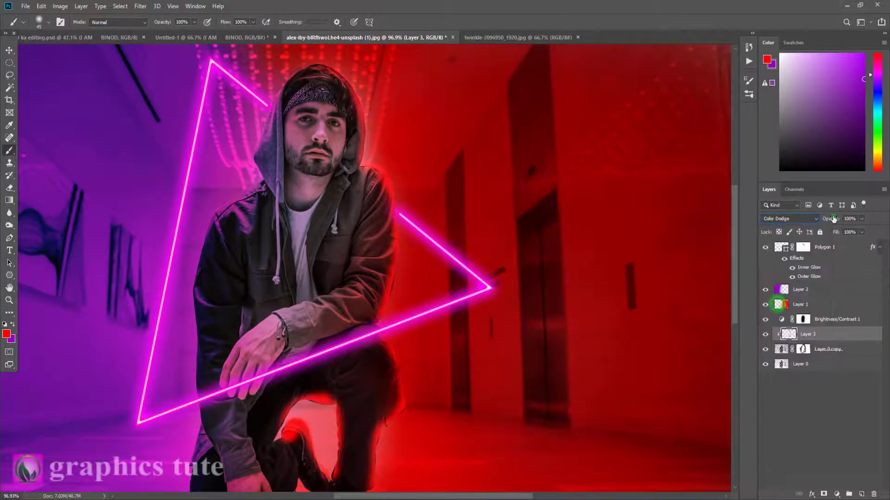
pyautogui.moveTo(833, 218); pyautogui.dragTo(826, 220)
pyautogui.moveTo(411, 257); pyautogui.dragTo(429, 104)
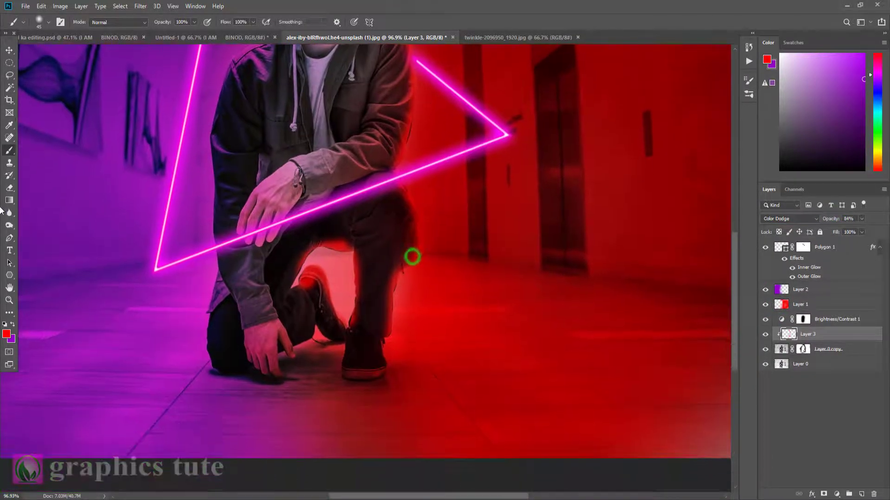
# Erase stray red rim light around the man's lowered forearm and rear leg with a 200 px soft eraser at 31% opacity
pyautogui.click(10, 188)
pyautogui.click(286, 310)
pyautogui.click(290, 297)
pyautogui.click(287, 303)
pyautogui.click(281, 307)
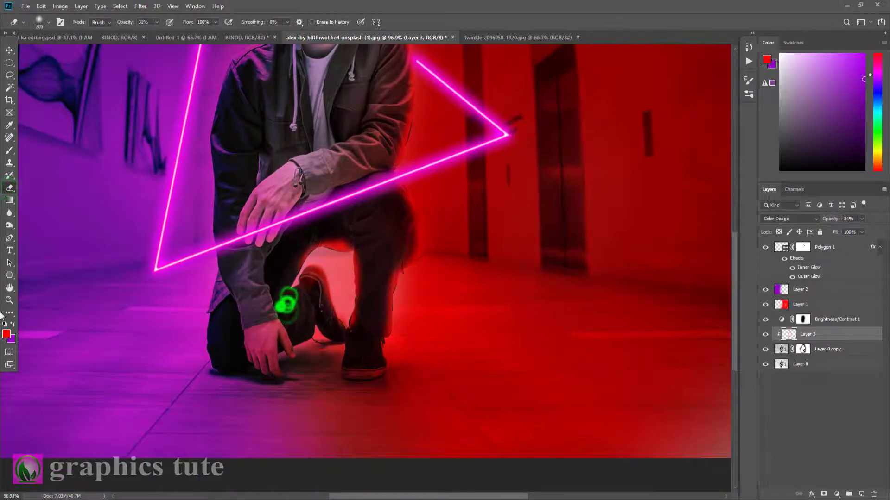
# Soften the red rim light on Layer 3 with a 3.2 px Gaussian Blur
pyautogui.click(9, 300)
pyautogui.hotkey('ctrl', '0')
pyautogui.click(140, 6)
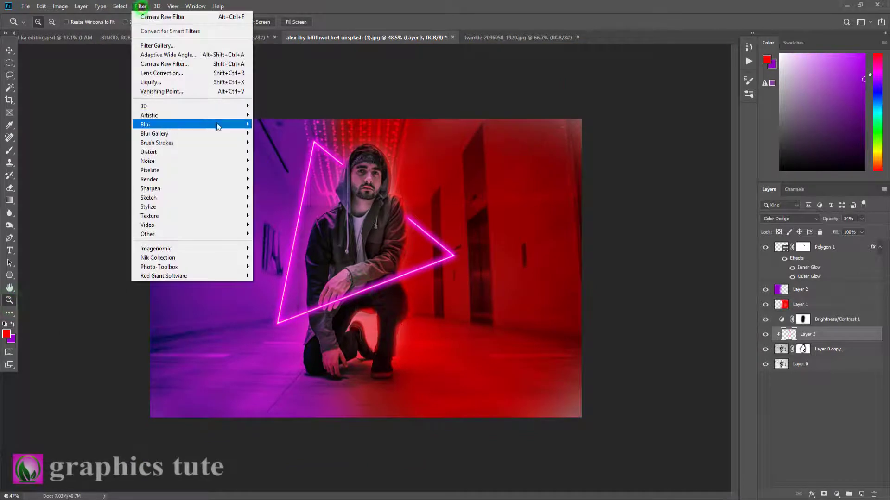
pyautogui.moveTo(195, 124)
pyautogui.click(275, 161)
pyautogui.click(727, 263)
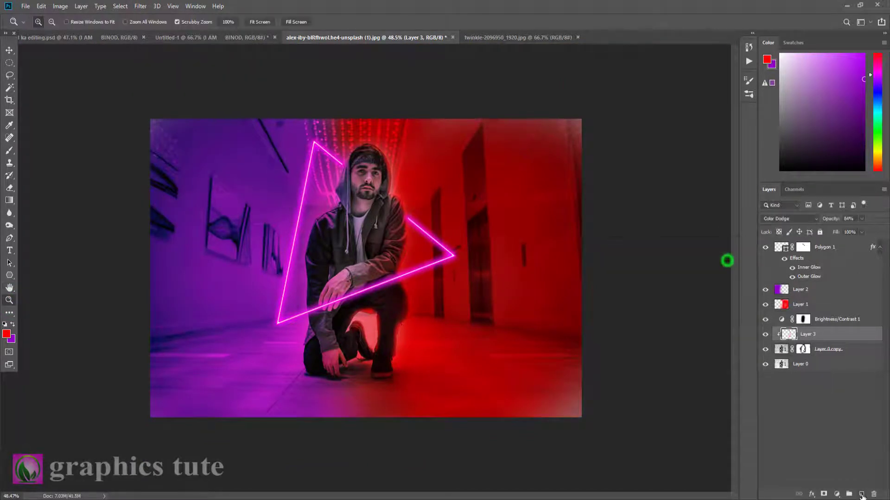
# Add a new layer above Layer 3, clip it to Layer 0 copy and make purple the foreground color
pyautogui.click(861, 494)
pyautogui.rightClick(819, 336)
pyautogui.click(731, 277)
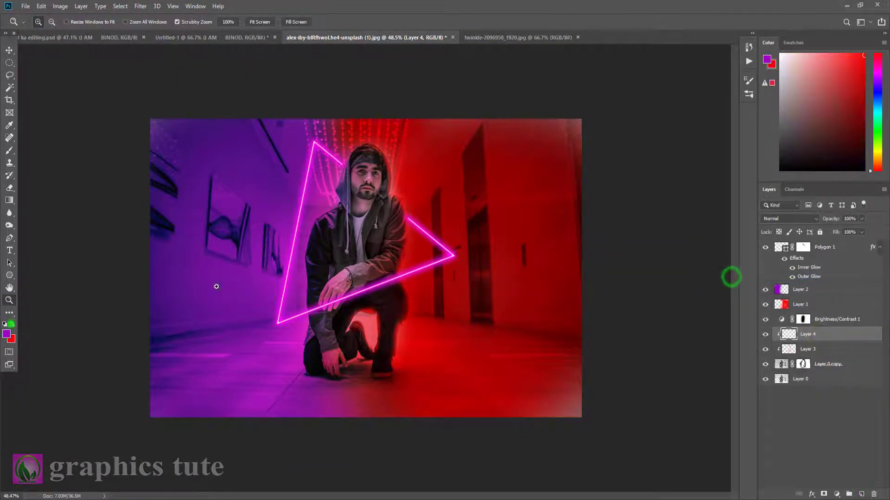
# Paint a purple rim light along the left edges of the man's hood, shoulder and sleeve with a 45 px soft brush
pyautogui.moveTo(328, 263); pyautogui.dragTo(389, 264)
pyautogui.moveTo(378, 196)
pyautogui.mouseDown()
pyautogui.moveTo(314, 323)
pyautogui.moveTo(317, 343)
pyautogui.mouseUp()
pyautogui.click(9, 148)
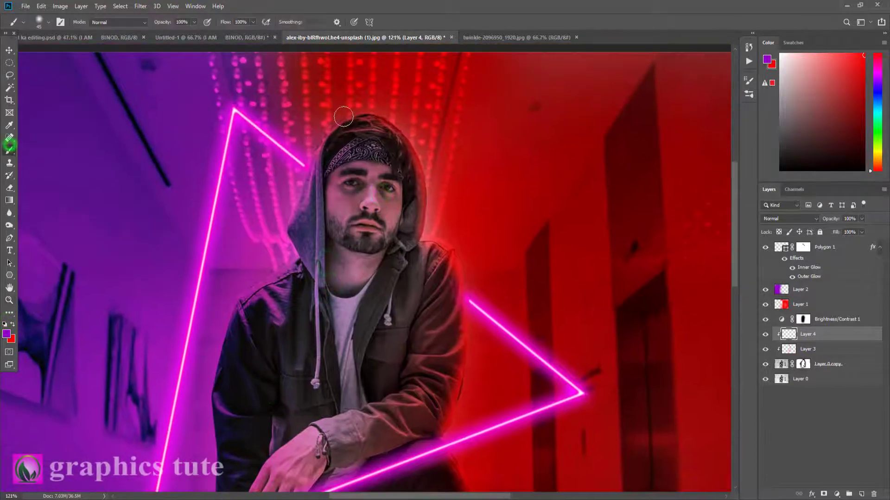
pyautogui.moveTo(344, 116)
pyautogui.mouseDown()
pyautogui.moveTo(311, 144)
pyautogui.moveTo(278, 241)
pyautogui.mouseUp()
pyautogui.moveTo(263, 205)
pyautogui.mouseDown()
pyautogui.moveTo(246, 71)
pyautogui.moveTo(250, 79)
pyautogui.mouseUp()
pyautogui.moveTo(280, 129); pyautogui.dragTo(220, 175)
# Set Layer 4 to Color Dodge and continue the purple rim light down the left arm to the knee
pyautogui.click(788, 218)
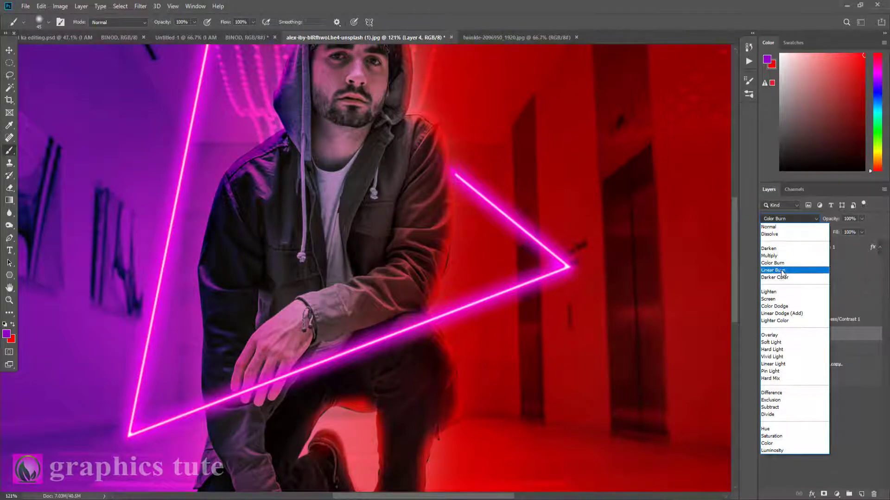
pyautogui.click(774, 307)
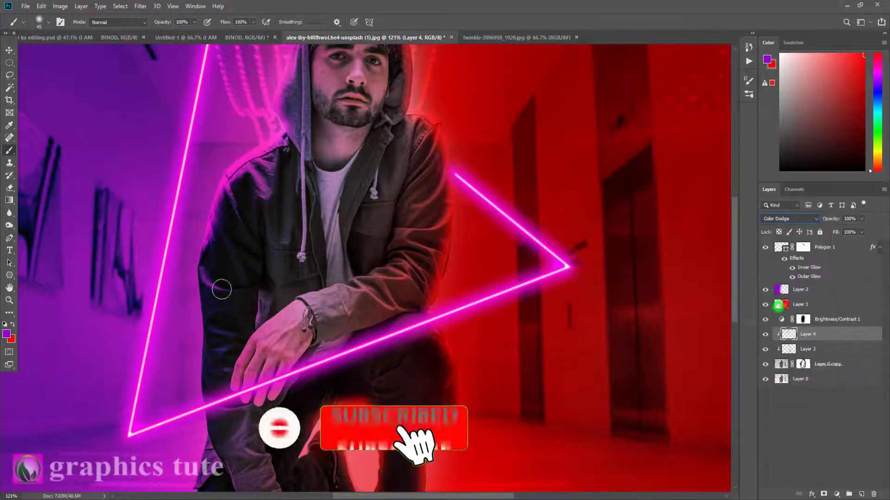
pyautogui.moveTo(227, 272)
pyautogui.mouseDown()
pyautogui.moveTo(235, 118)
pyautogui.moveTo(198, 357)
pyautogui.moveTo(177, 425)
pyautogui.mouseUp()
pyautogui.moveTo(206, 278); pyautogui.dragTo(208, 360)
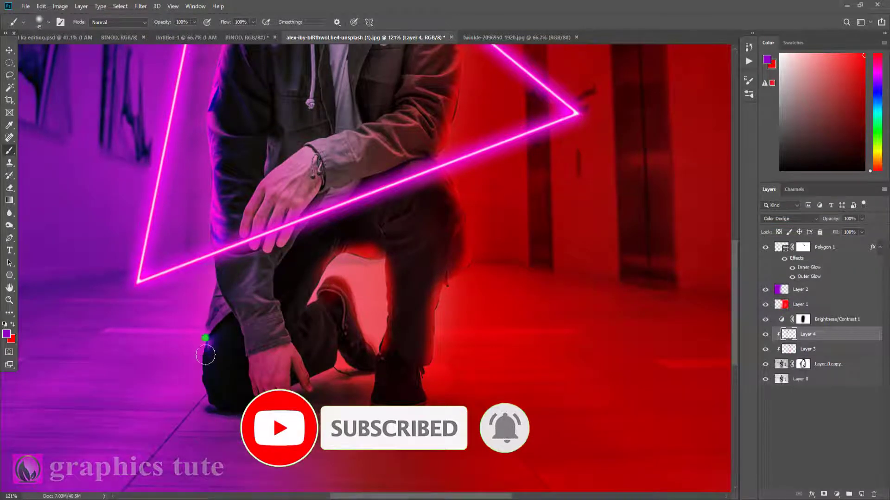
# Reduce Layer 4's opacity to 77% and soften the purple rim light with a Gaussian Blur
pyautogui.click(9, 301)
pyautogui.moveTo(310, 282); pyautogui.dragTo(248, 274)
pyautogui.moveTo(321, 249); pyautogui.dragTo(353, 265)
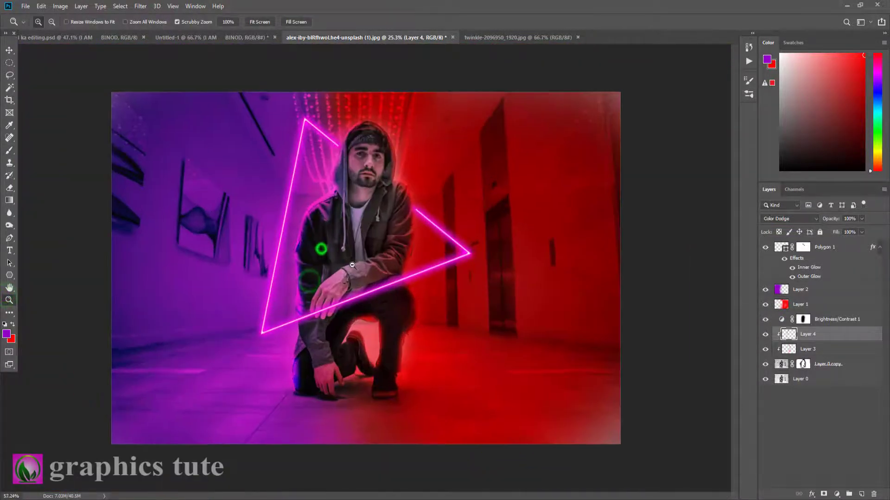
pyautogui.moveTo(826, 219); pyautogui.dragTo(825, 220)
pyautogui.click(140, 6)
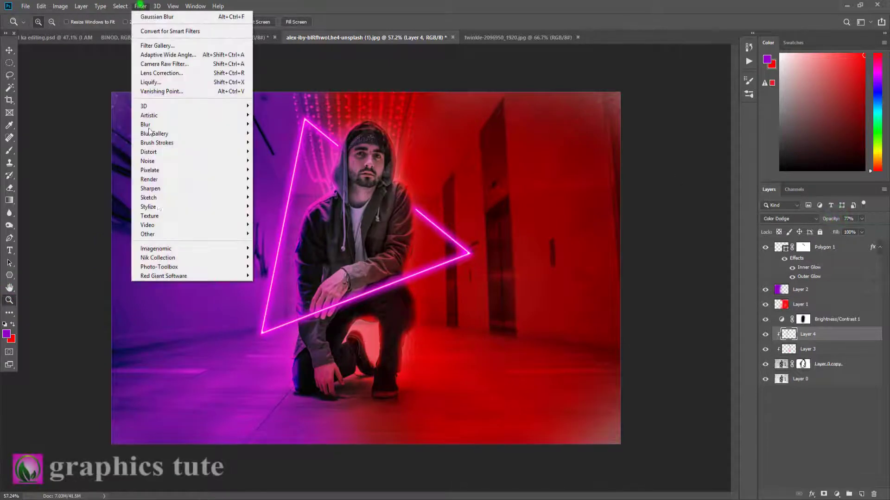
pyautogui.moveTo(154, 126)
pyautogui.click(278, 160)
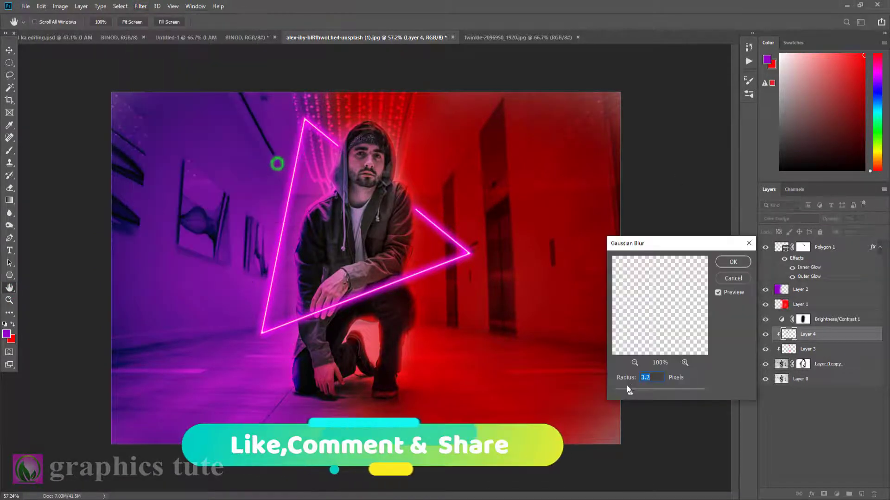
pyautogui.click(629, 393)
pyautogui.click(731, 262)
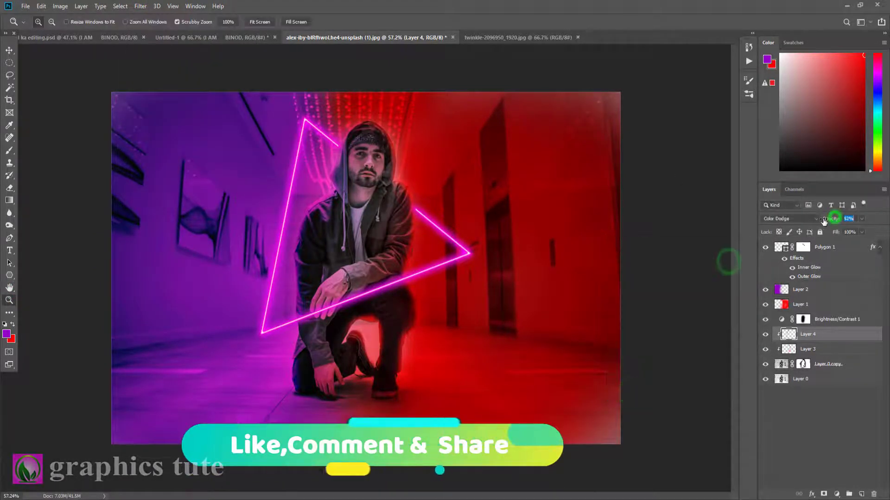
# Tint the gap between the man's legs purple on Layer 2 with a 300 px soft brush
pyautogui.click(801, 292)
pyautogui.press('b')
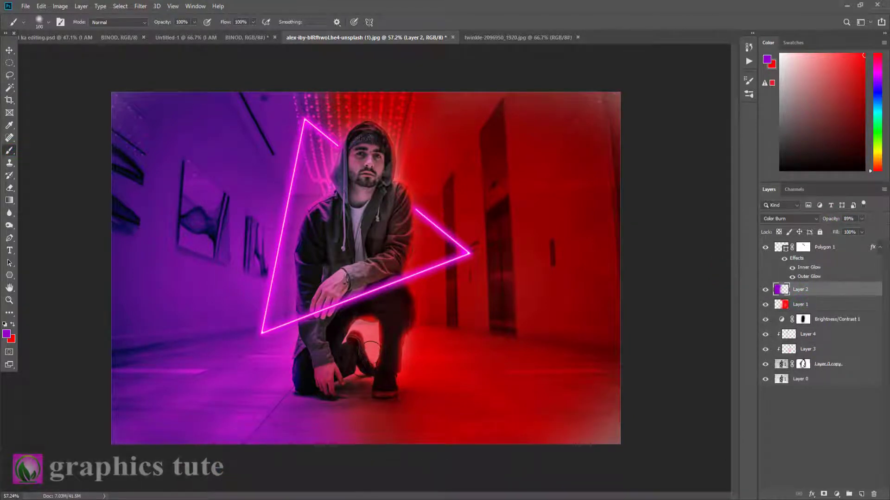
pyautogui.click(367, 342)
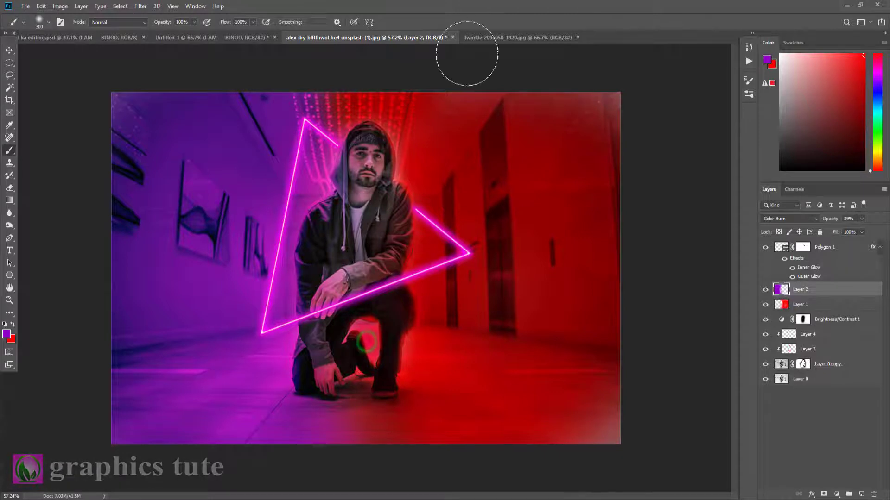
pyautogui.click(8, 301)
pyautogui.moveTo(410, 239); pyautogui.dragTo(431, 252)
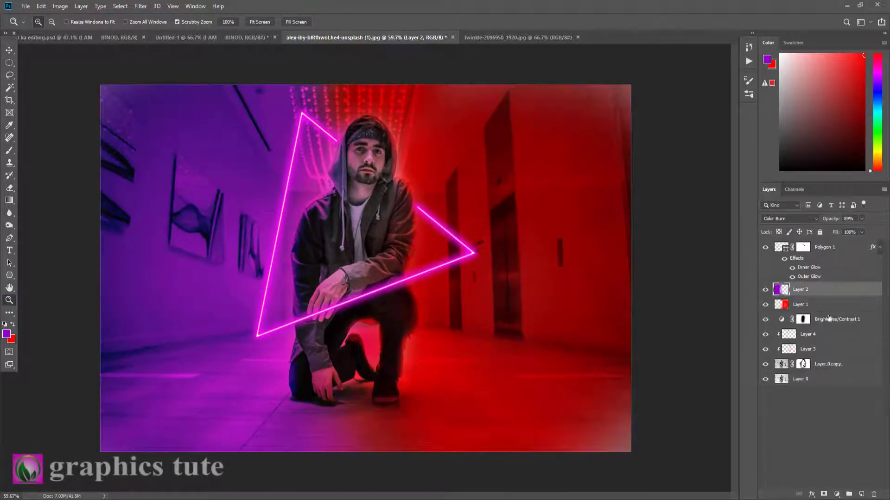
pyautogui.click(785, 367)
pyautogui.moveTo(354, 176); pyautogui.dragTo(383, 162)
pyautogui.moveTo(359, 244); pyautogui.dragTo(349, 305)
pyautogui.click(9, 299)
pyautogui.moveTo(492, 372); pyautogui.dragTo(429, 354)
# Paint red over the pale right corners of the image on Layer 1 with a 300 px soft brush
pyautogui.click(797, 306)
pyautogui.press('b')
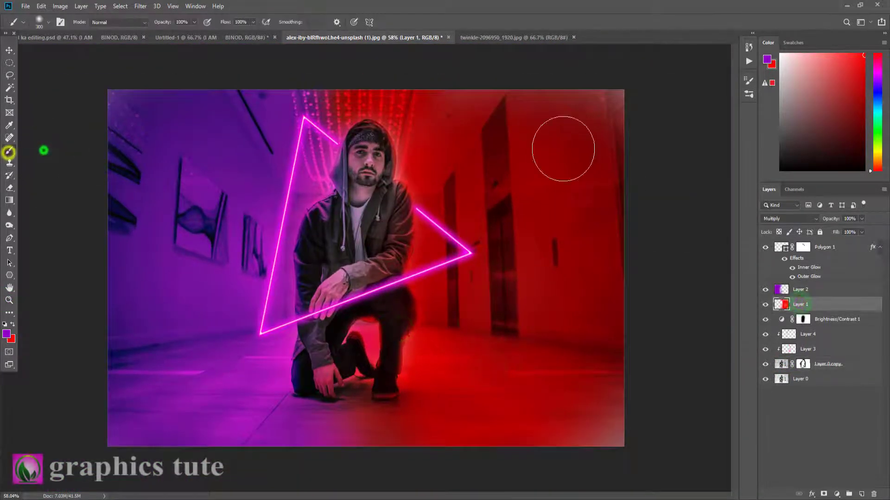
pyautogui.click(12, 324)
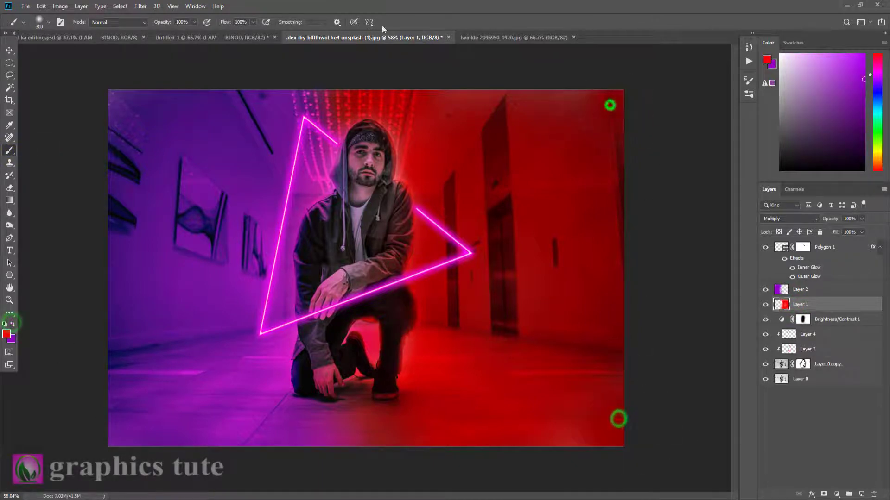
# Bring the styled title text from the Untitled-1 document into the composite, place it across the top of the image and compare its layer effects
pyautogui.click(234, 37)
pyautogui.press('v')
pyautogui.moveTo(448, 258); pyautogui.dragTo(842, 319)
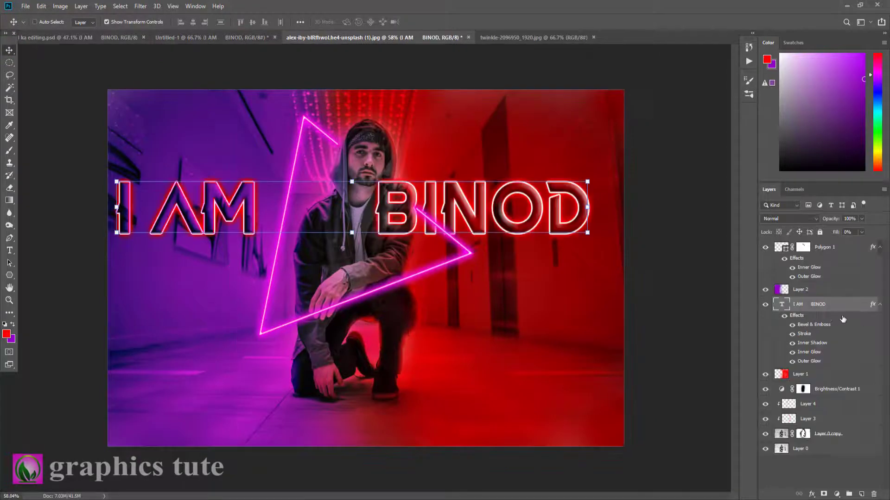
pyautogui.moveTo(481, 211); pyautogui.dragTo(507, 150)
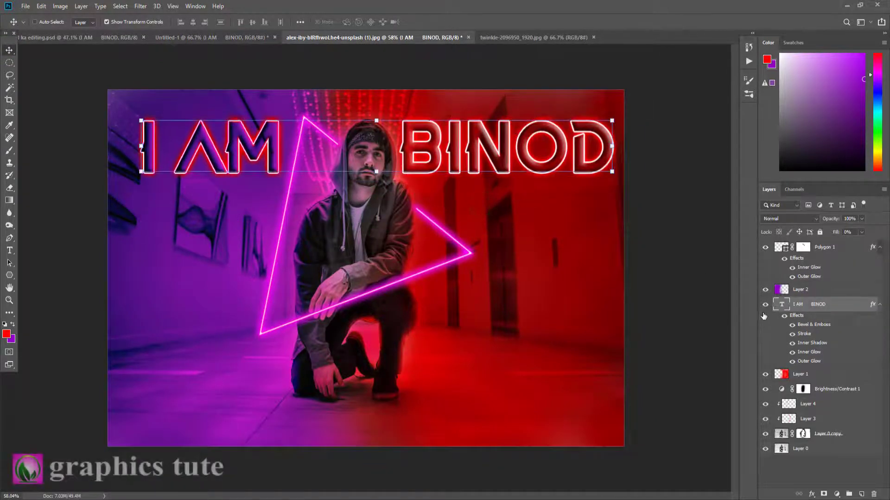
pyautogui.click(785, 316)
pyautogui.click(785, 317)
pyautogui.click(785, 317)
pyautogui.click(785, 317)
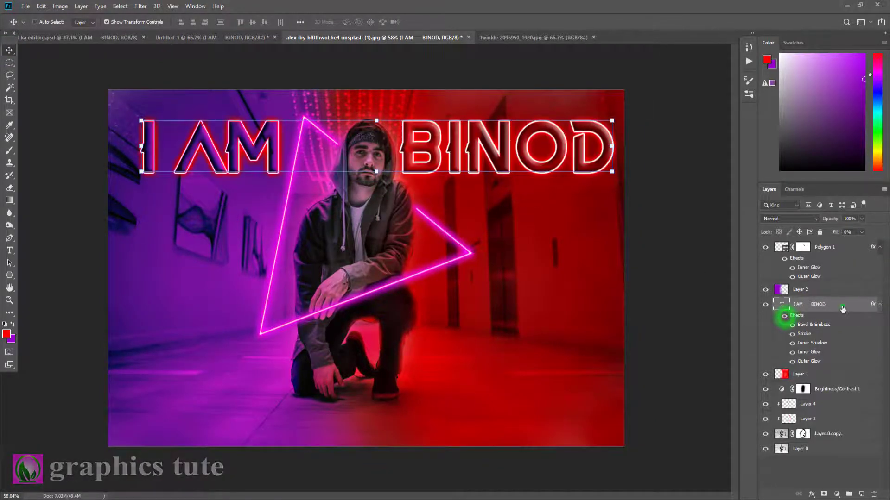
pyautogui.click(9, 300)
pyautogui.moveTo(407, 352); pyautogui.dragTo(412, 351)
# Unlock the twinkle image's background, bring it into the composite and scale it to cover the canvas
pyautogui.click(522, 38)
pyautogui.click(874, 249)
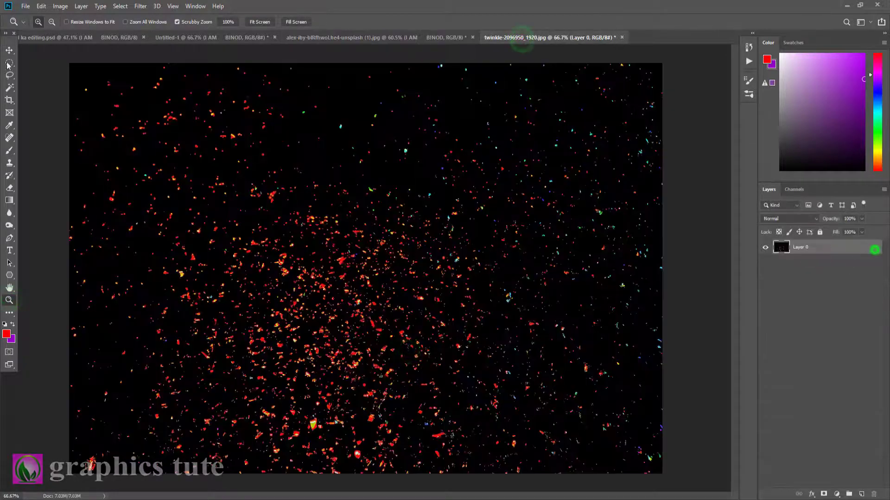
pyautogui.click(9, 50)
pyautogui.moveTo(248, 195); pyautogui.dragTo(297, 290)
pyautogui.moveTo(412, 354); pyautogui.dragTo(487, 317)
pyautogui.moveTo(629, 454); pyautogui.dragTo(721, 492)
pyautogui.click(421, 21)
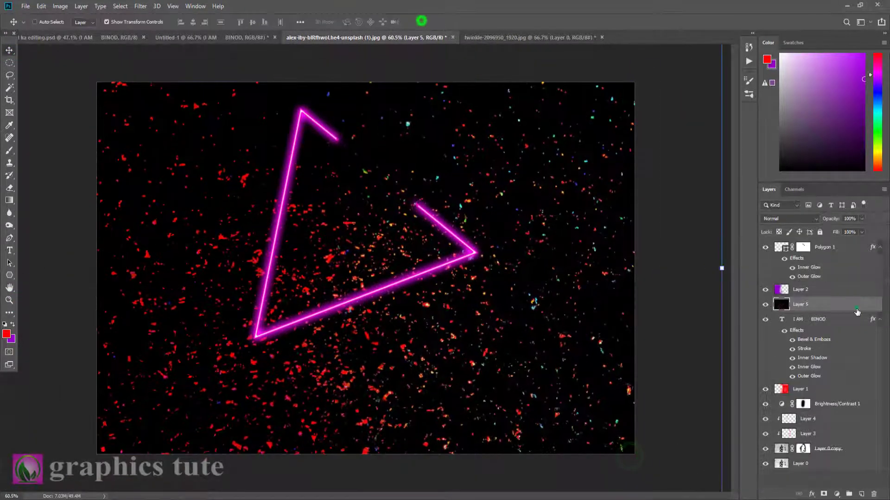
# Move the sparkle layer to the top of the layer stack and set its blend mode to Screen
pyautogui.moveTo(857, 312); pyautogui.dragTo(834, 243)
pyautogui.click(788, 218)
pyautogui.click(780, 294)
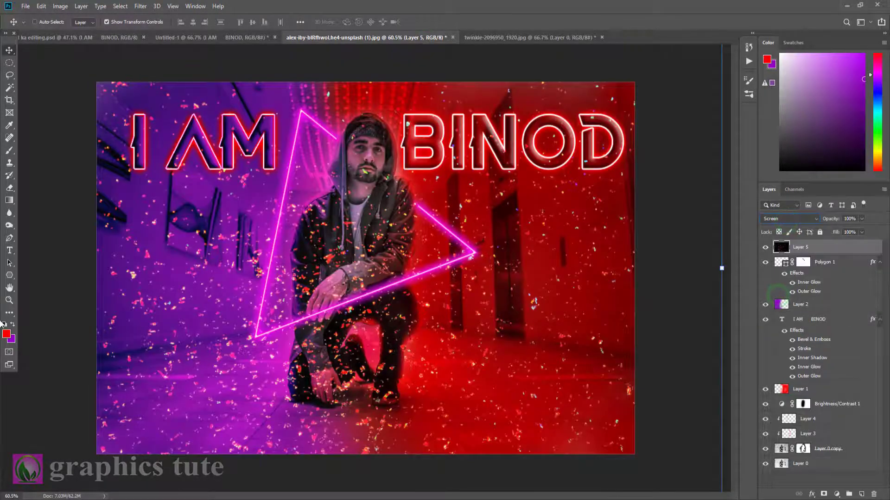
# Enlarge the sparkle layer further over the composite
pyautogui.click(9, 300)
pyautogui.moveTo(375, 309); pyautogui.dragTo(320, 309)
pyautogui.click(8, 49)
pyautogui.moveTo(502, 364); pyautogui.dragTo(519, 381)
pyautogui.click(427, 20)
# Add a mask to the sparkle layer and hide the sparkles over the man and the purple side with a soft black brush
pyautogui.click(824, 494)
pyautogui.hotkey('ctrl', '0')
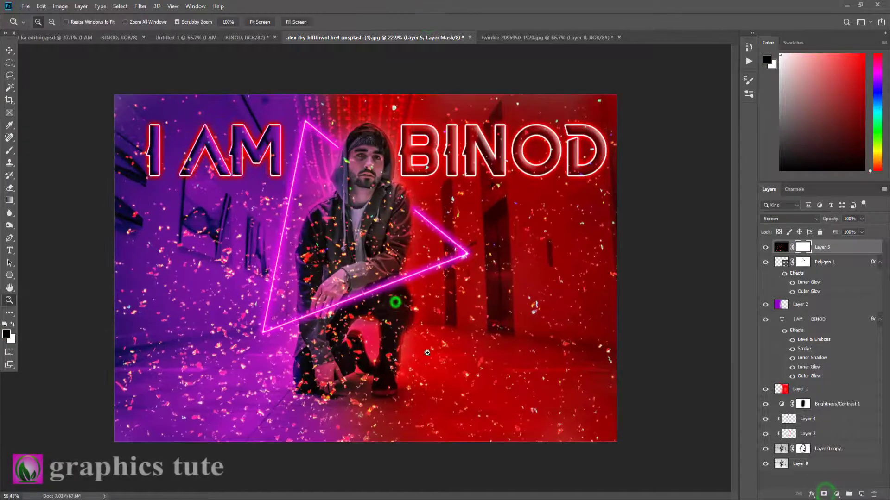
pyautogui.press('b')
pyautogui.moveTo(347, 344)
pyautogui.mouseDown()
pyautogui.moveTo(129, 123)
pyautogui.moveTo(315, 406)
pyautogui.moveTo(137, 440)
pyautogui.mouseUp()
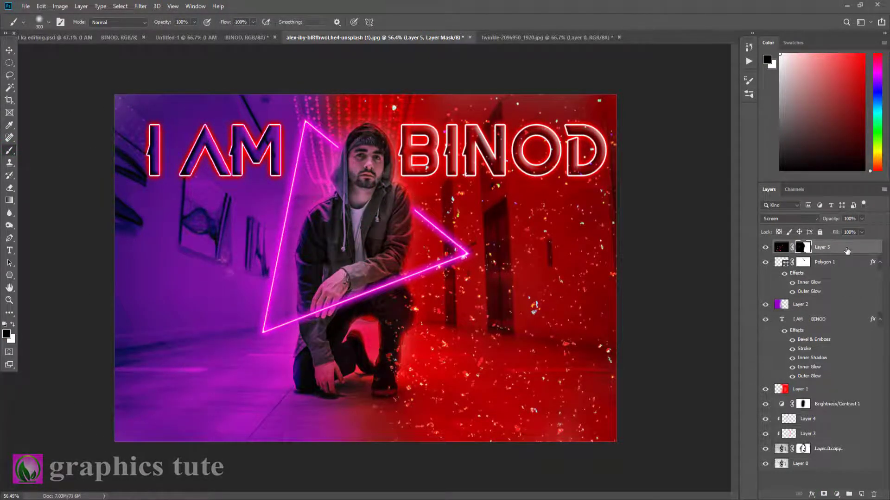
# Duplicate the sparkle layer and flip the copy horizontally to cover the purple side
pyautogui.hotkey('ctrl', 'j')
pyautogui.hotkey('ctrl', 't')
pyautogui.rightClick(494, 246)
pyautogui.click(530, 369)
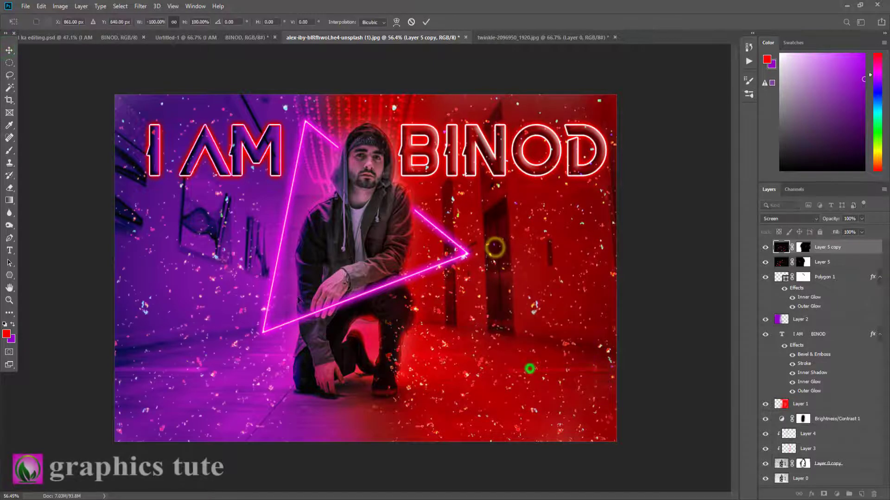
pyautogui.click(426, 22)
# Touch up the mask of Layer 5 copy around the man and lower Layer 5's opacity to 78%
pyautogui.click(803, 247)
pyautogui.press('d')
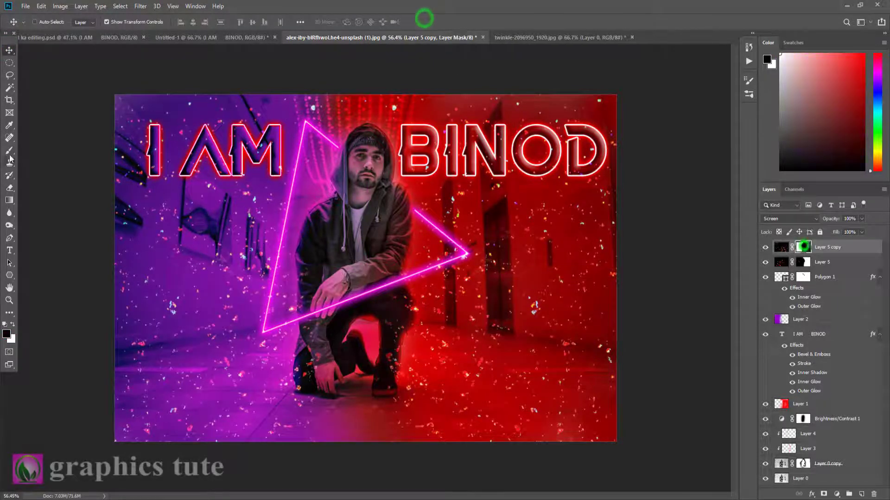
pyautogui.click(9, 150)
pyautogui.click(781, 247)
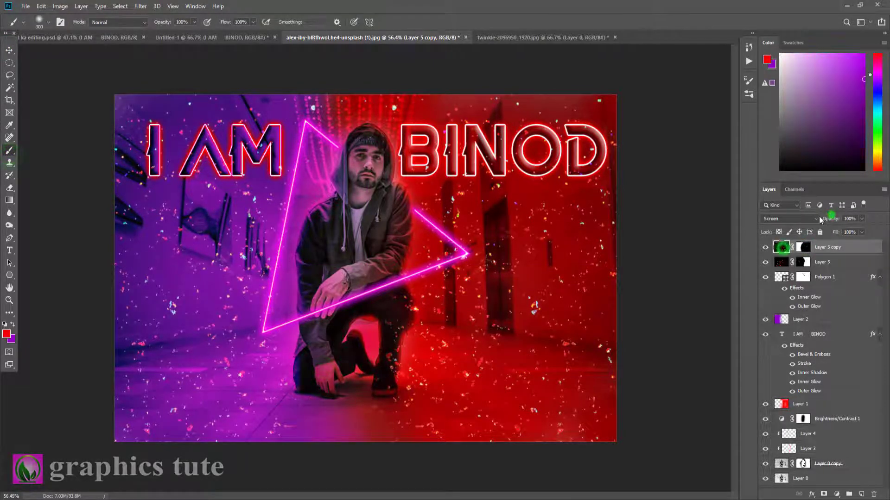
pyautogui.click(825, 263)
pyautogui.moveTo(832, 218); pyautogui.dragTo(812, 221)
pyautogui.scroll(-3, 318, 341)
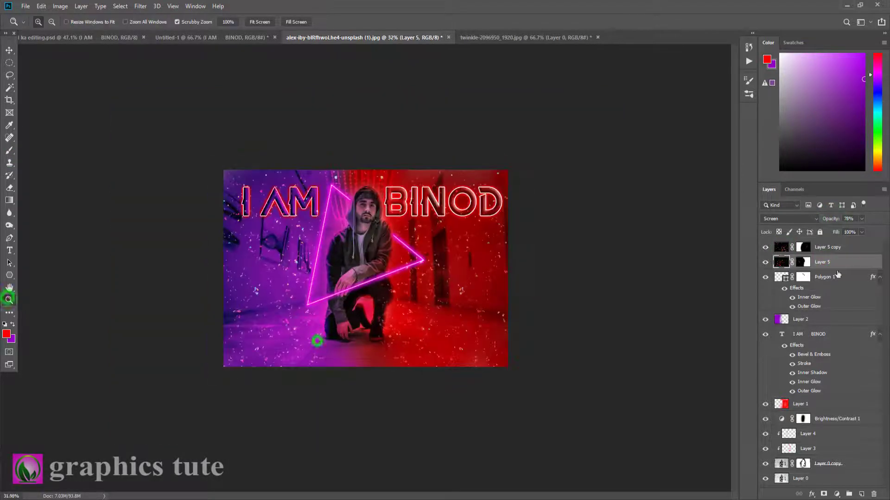
# Add a black solid color fill layer at the top and set it to Soft Light at 22% opacity
pyautogui.click(824, 247)
pyautogui.click(836, 494)
pyautogui.click(839, 326)
pyautogui.press('Return')
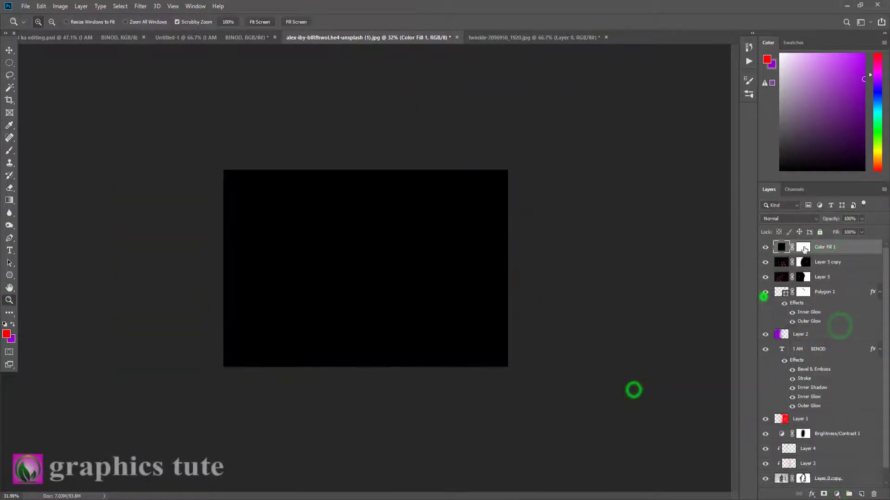
pyautogui.click(783, 218)
pyautogui.click(773, 342)
pyautogui.moveTo(833, 218); pyautogui.dragTo(796, 224)
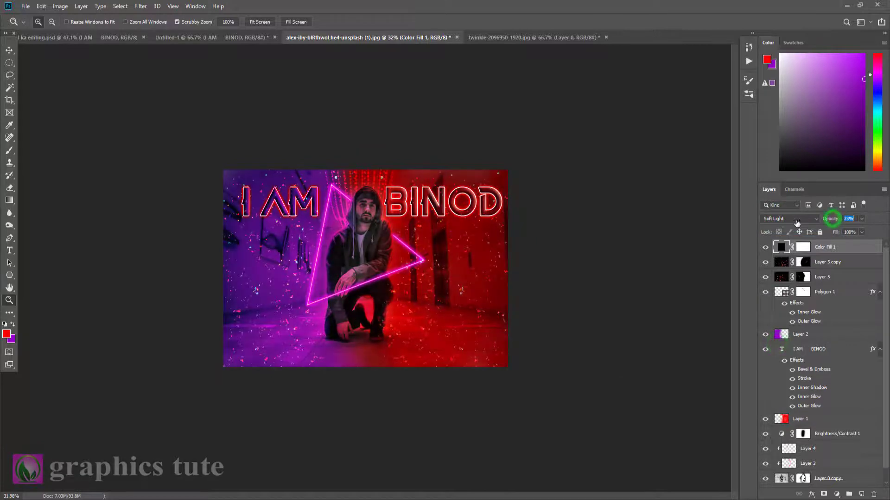
# Mask the black fill off the man with a 300 px soft brush and compare the result with the fill hidden
pyautogui.moveTo(385, 234); pyautogui.dragTo(431, 233)
pyautogui.click(804, 247)
pyautogui.click(9, 150)
pyautogui.moveTo(375, 189)
pyautogui.mouseDown()
pyautogui.moveTo(359, 182)
pyautogui.moveTo(358, 349)
pyautogui.moveTo(331, 260)
pyautogui.mouseUp()
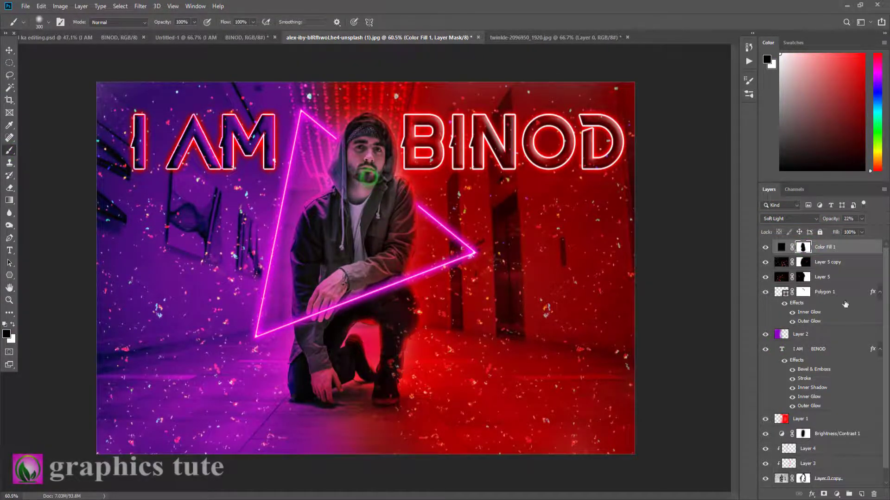
pyautogui.click(765, 247)
# Stamp all visible layers onto a new top layer and set Camera Raw exposure +0.10, contrast +12, highlights +29 and shadows -16
pyautogui.hotkey('ctrl', 'shift', 'alt', 'e')
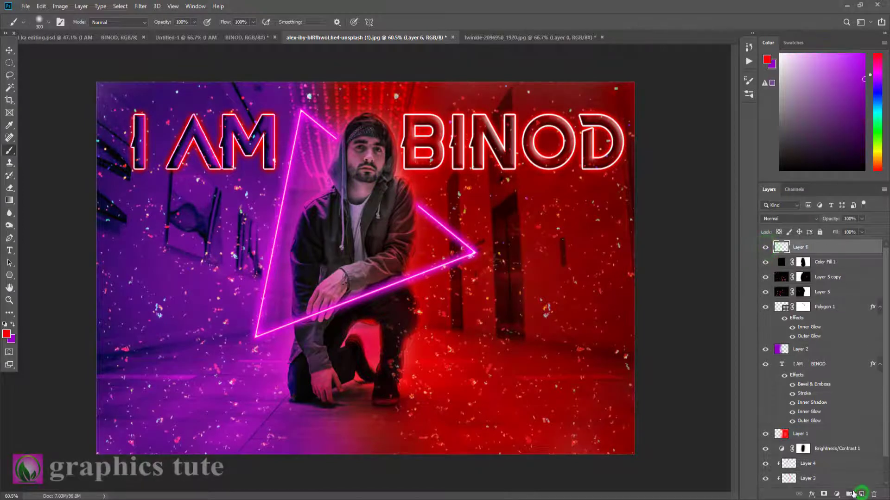
pyautogui.click(139, 6)
pyautogui.click(160, 64)
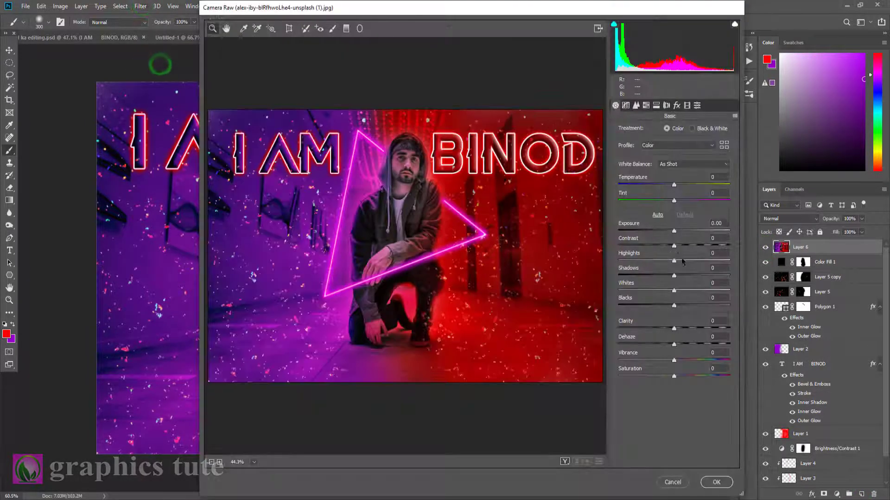
pyautogui.moveTo(674, 246); pyautogui.dragTo(690, 262)
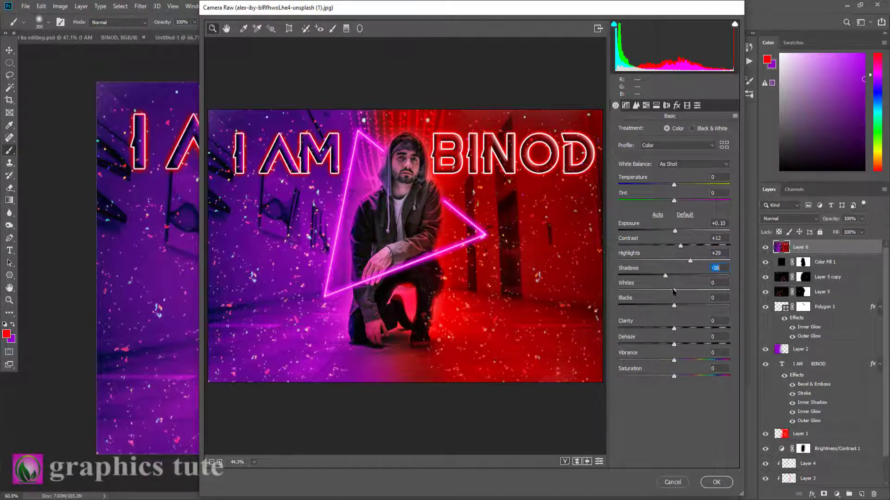
# Set Camera Raw whites +28, blacks -32, clarity +26, vibrance +20 and saturation +16, apply the grade and compare it with the layer hidden
pyautogui.moveTo(674, 291); pyautogui.dragTo(688, 328)
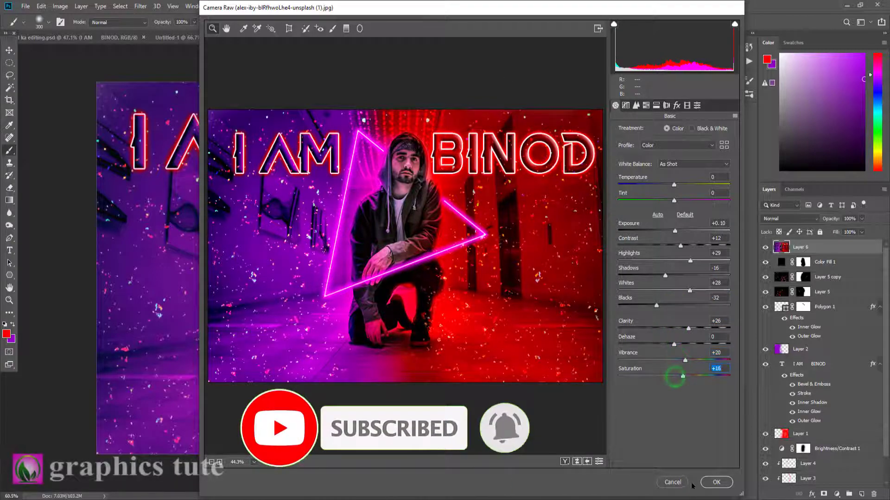
pyautogui.click(716, 484)
pyautogui.click(766, 248)
pyautogui.click(765, 248)
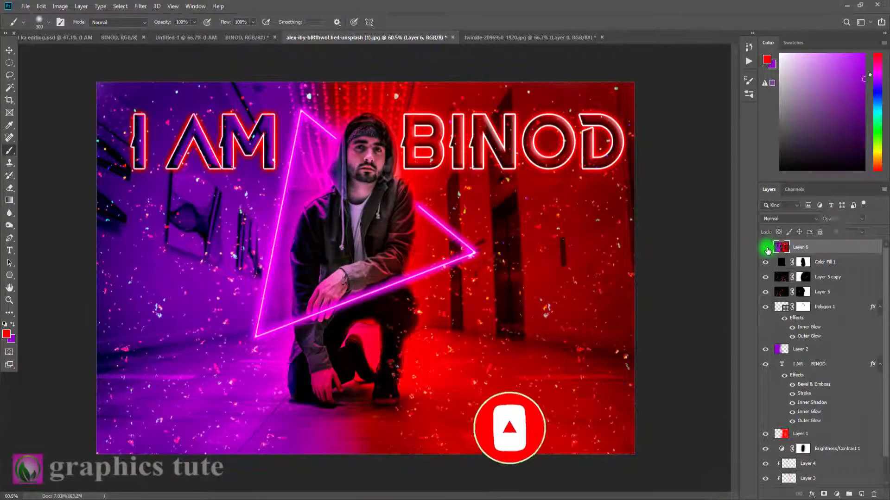
# Stamp the visible layers onto another new layer, set it to Linear Light and sharpen with a High Pass filter of 0.6 pixels radius
pyautogui.click(860, 494)
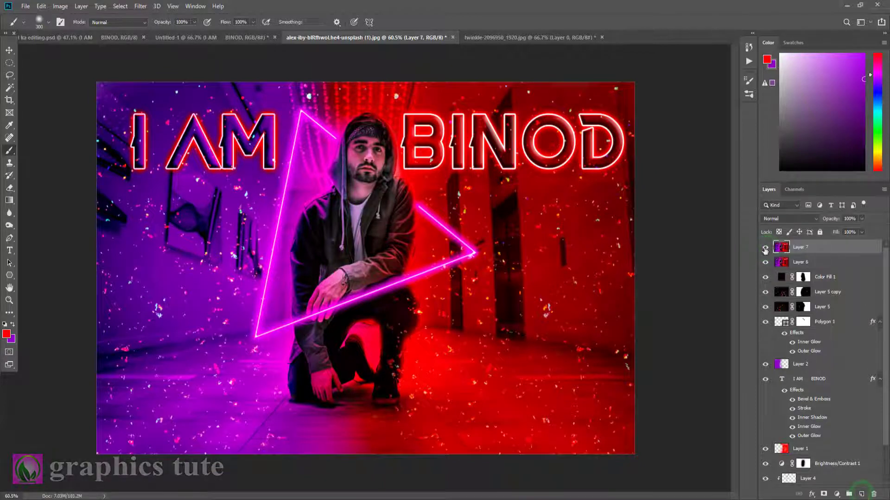
pyautogui.click(788, 219)
pyautogui.click(780, 362)
pyautogui.click(139, 7)
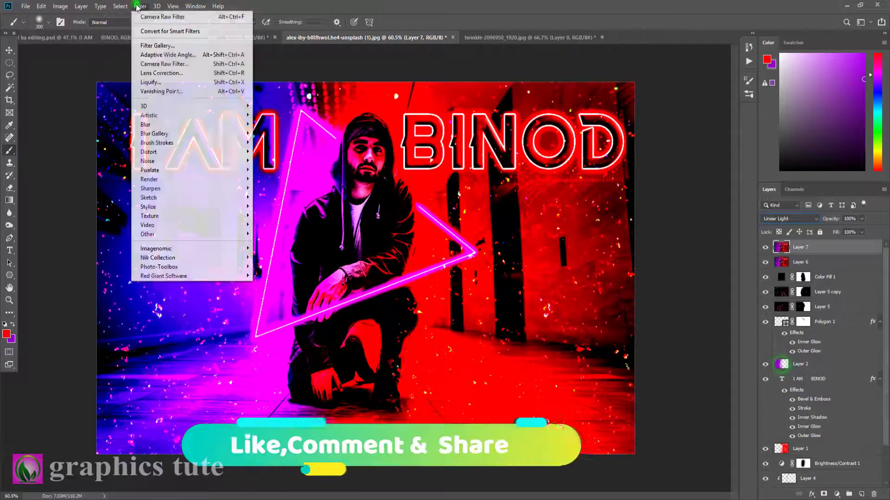
pyautogui.moveTo(153, 234)
pyautogui.click(265, 240)
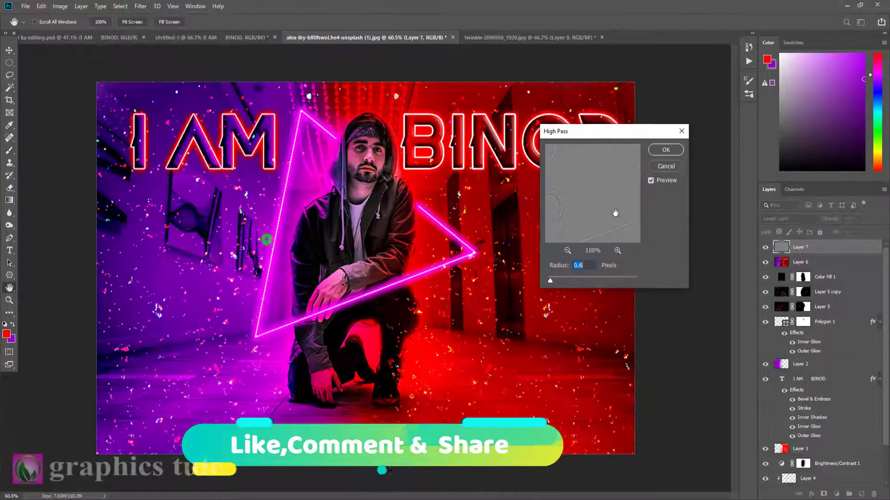
pyautogui.click(665, 150)
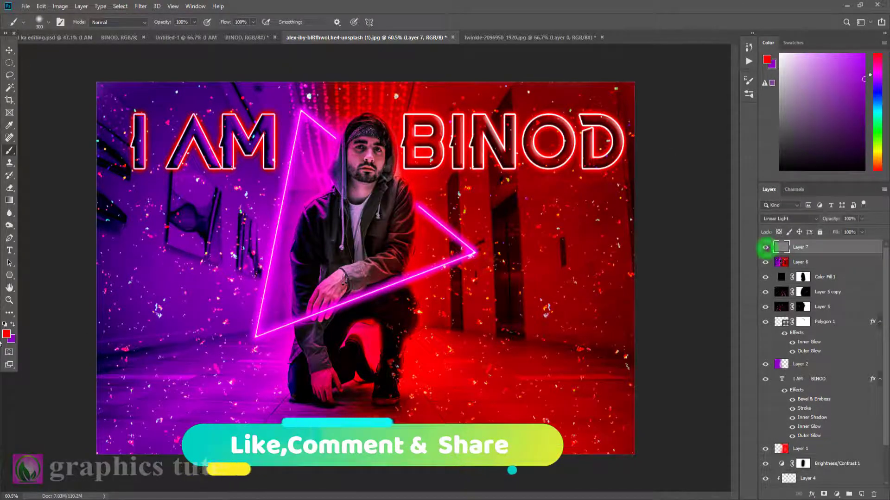
pyautogui.click(9, 300)
pyautogui.moveTo(378, 225); pyautogui.dragTo(389, 237)
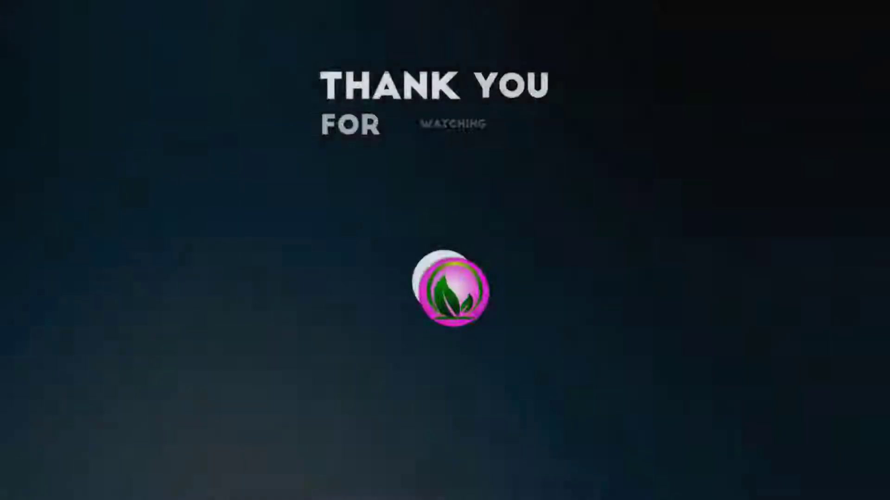